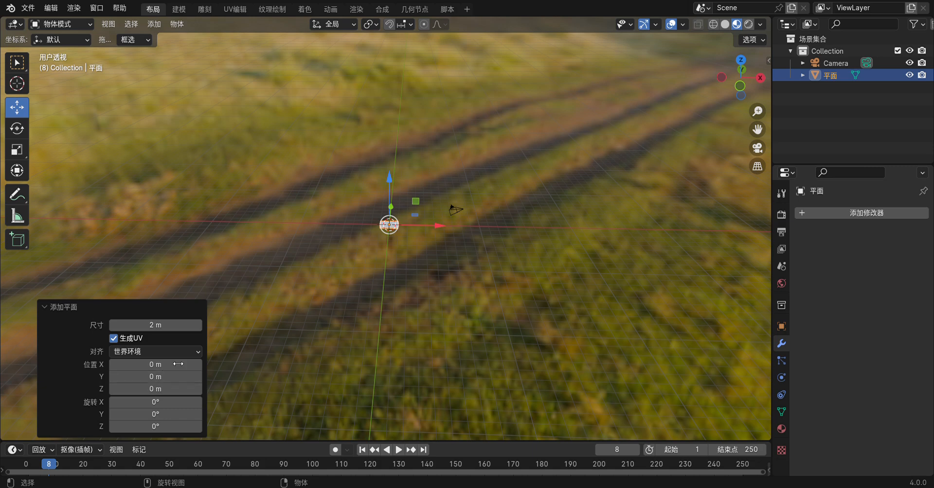
# Scale the plane up uniformly to about 8.135 times its size.
pyautogui.click(435, 276)
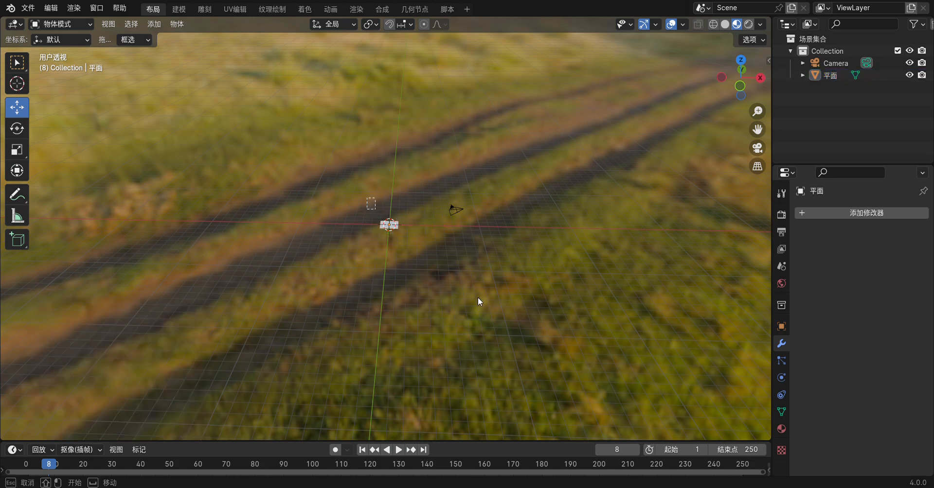
pyautogui.press('a')
pyautogui.scroll(3, 413, 258)
pyautogui.moveTo(320, 176); pyautogui.dragTo(336, 208)
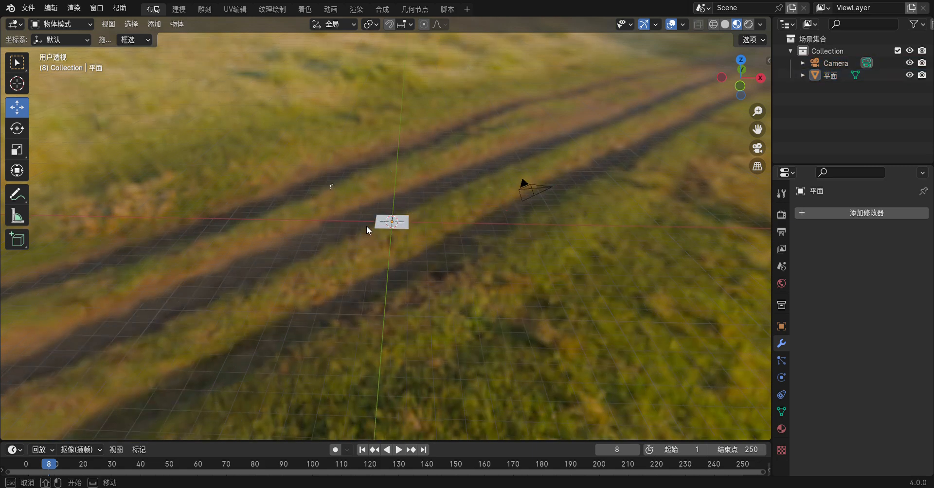
pyautogui.click(378, 223)
pyautogui.press('s')
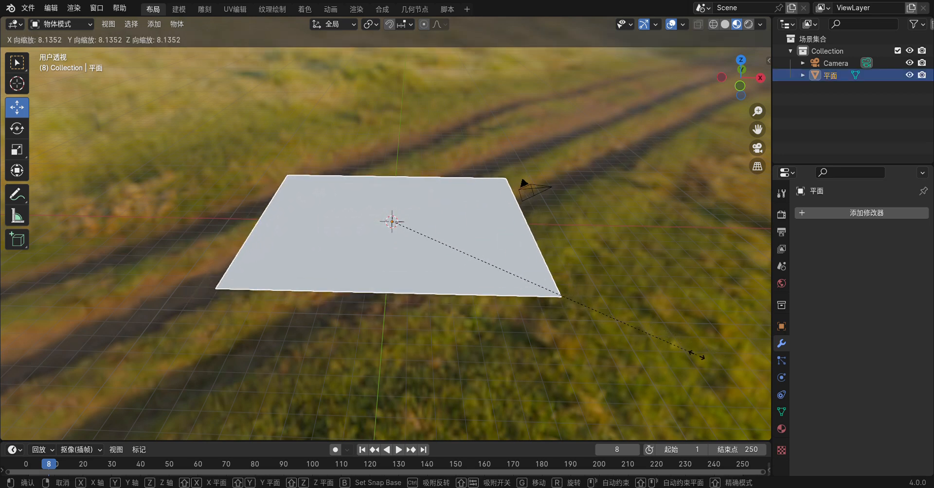
pyautogui.click(559, 292)
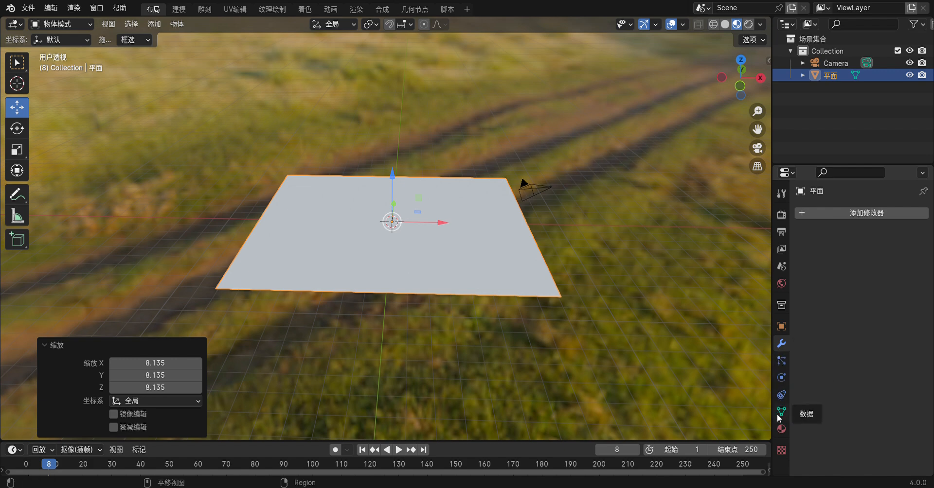
pyautogui.rightClick(777, 428)
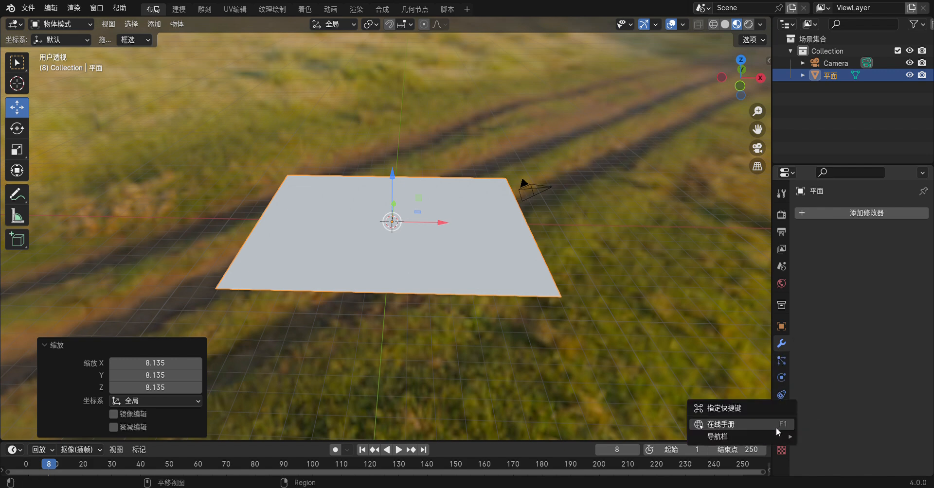
pyautogui.click(598, 206)
# Subdivide the plane's mesh in Edit Mode with 60 cuts, and clear the mesh selection.
pyautogui.click(335, 224)
pyautogui.press('Tab')
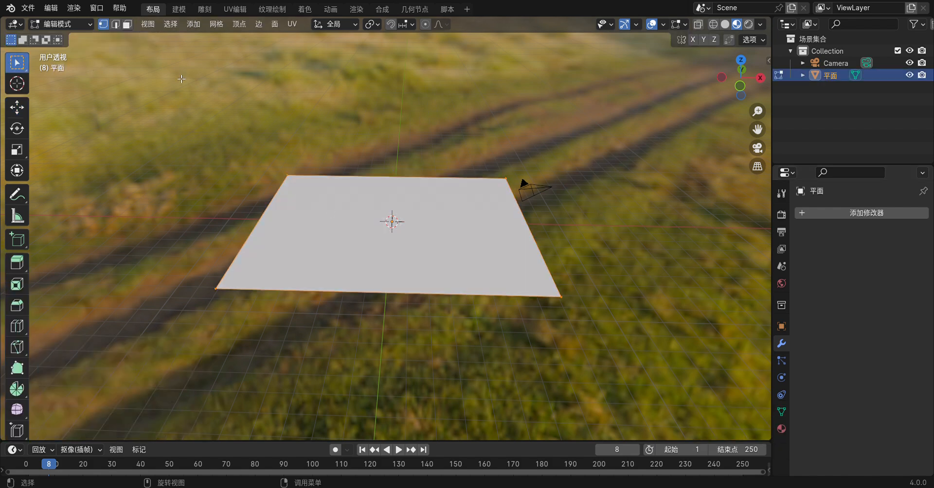
pyautogui.click(11, 327)
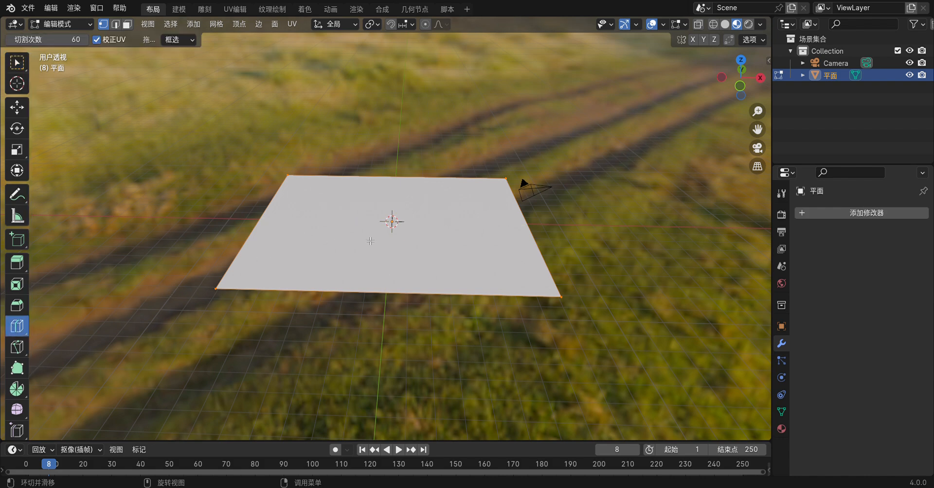
pyautogui.scroll(3, 371, 242)
pyautogui.scroll(-3, 445, 246)
pyautogui.moveTo(445, 247); pyautogui.dragTo(404, 260, button='middle')
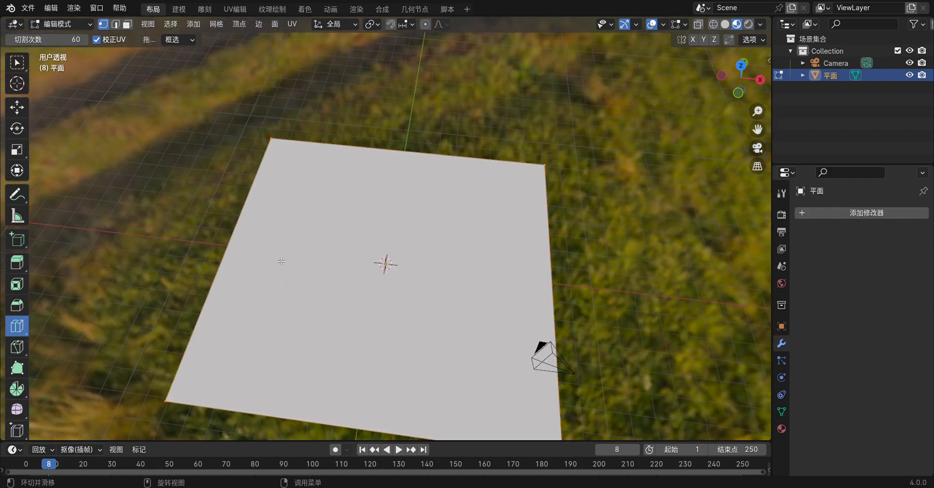
pyautogui.moveTo(262, 263); pyautogui.dragTo(460, 230, button='middle')
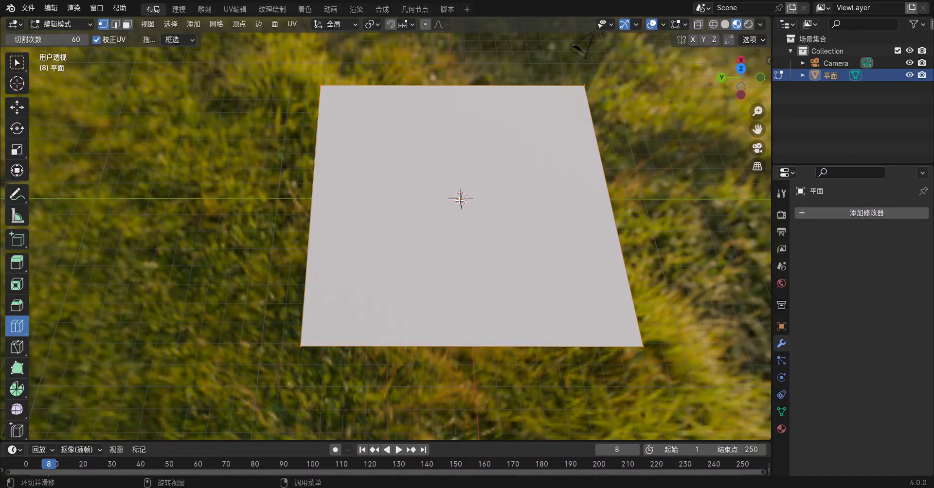
pyautogui.rightClick(404, 227)
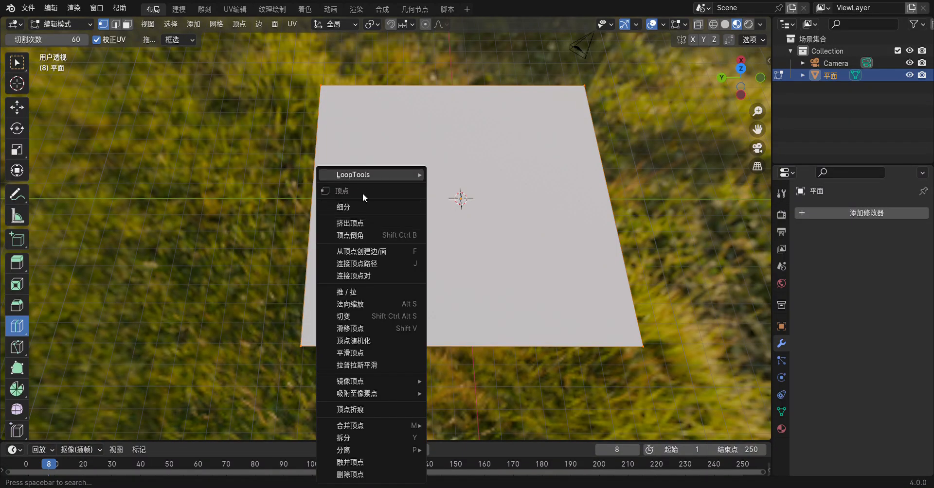
pyautogui.click(365, 207)
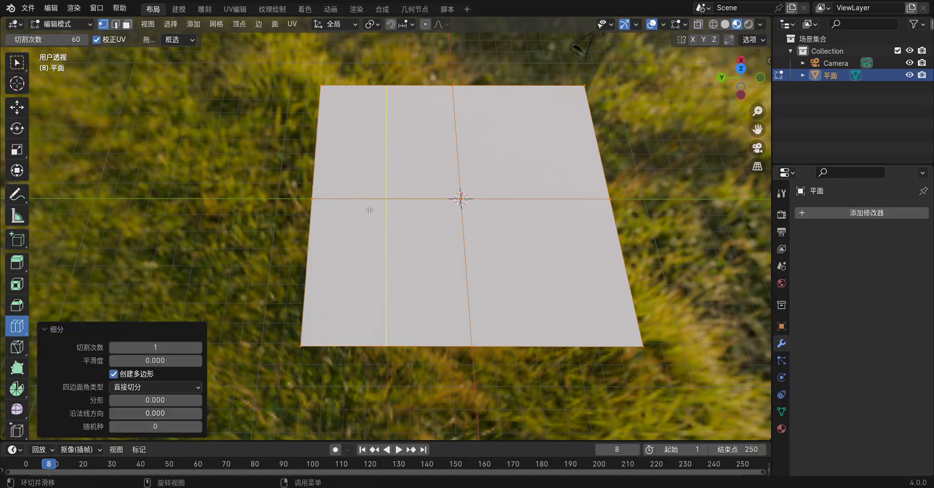
pyautogui.click(183, 348)
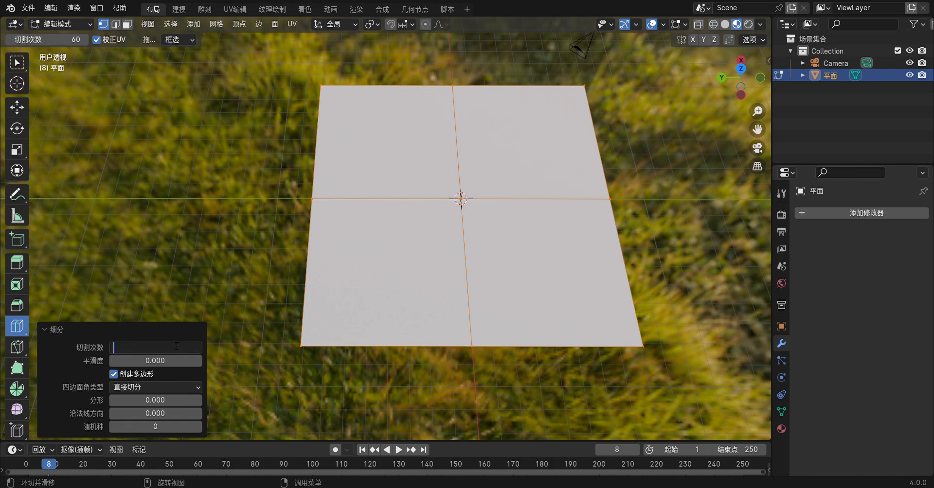
pyautogui.write('60')
pyautogui.press('Return')
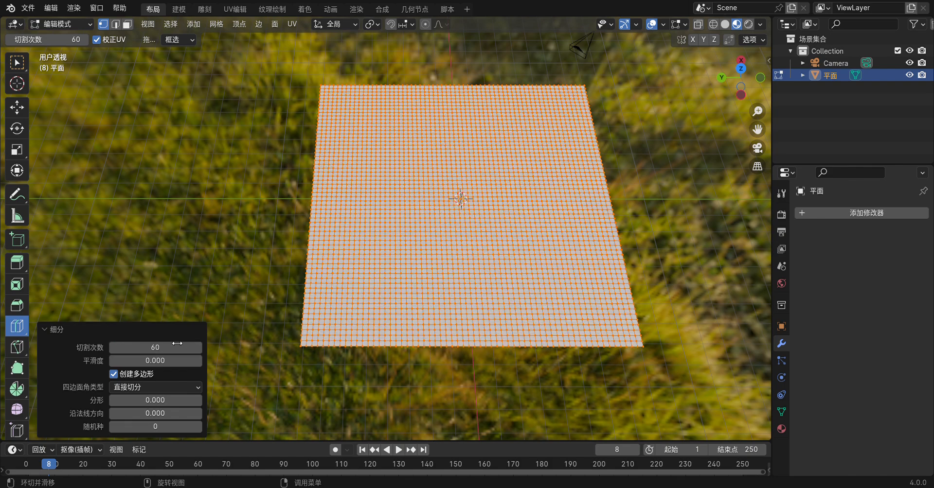
pyautogui.click(17, 63)
pyautogui.click(212, 252)
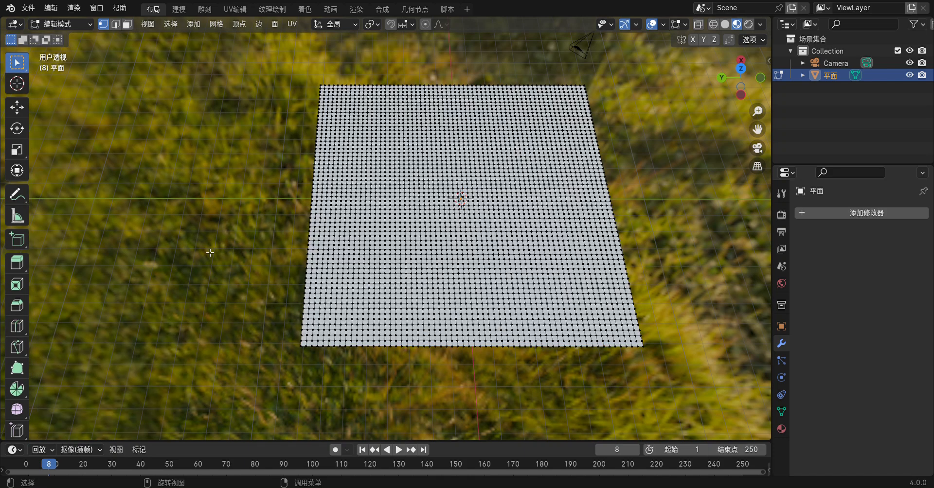
# Add a Subdivision Surface modifier to the plane and set its viewport level to 5.
pyautogui.scroll(2, 469, 221)
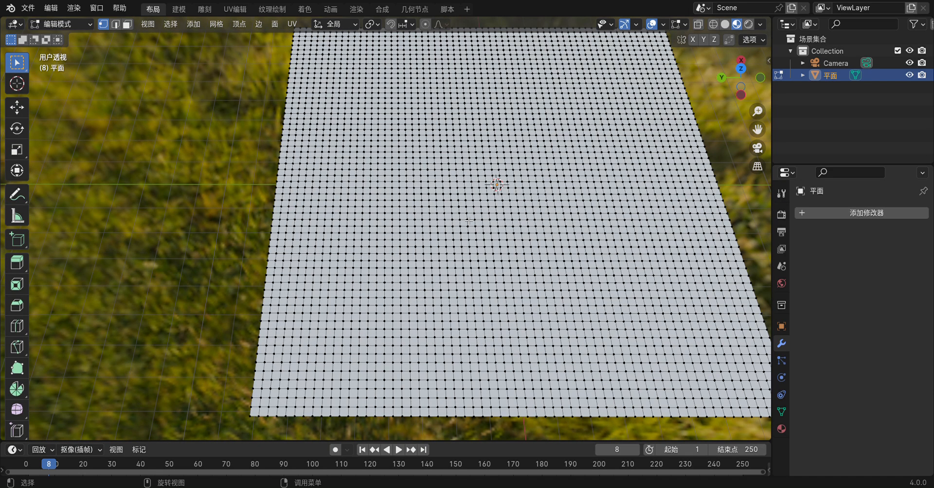
pyautogui.scroll(-3, 469, 221)
pyautogui.moveTo(376, 214); pyautogui.dragTo(370, 203, button='middle')
pyautogui.scroll(3, 369, 203)
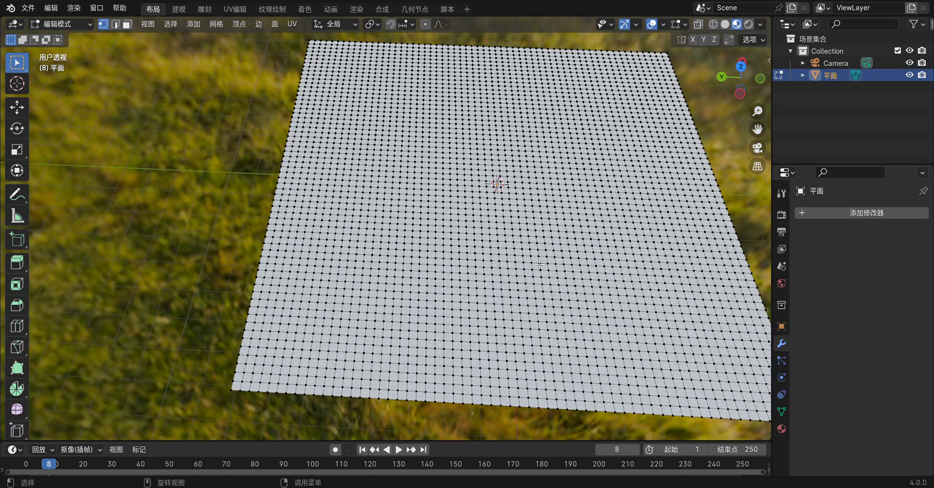
pyautogui.click(850, 213)
pyautogui.moveTo(843, 214)
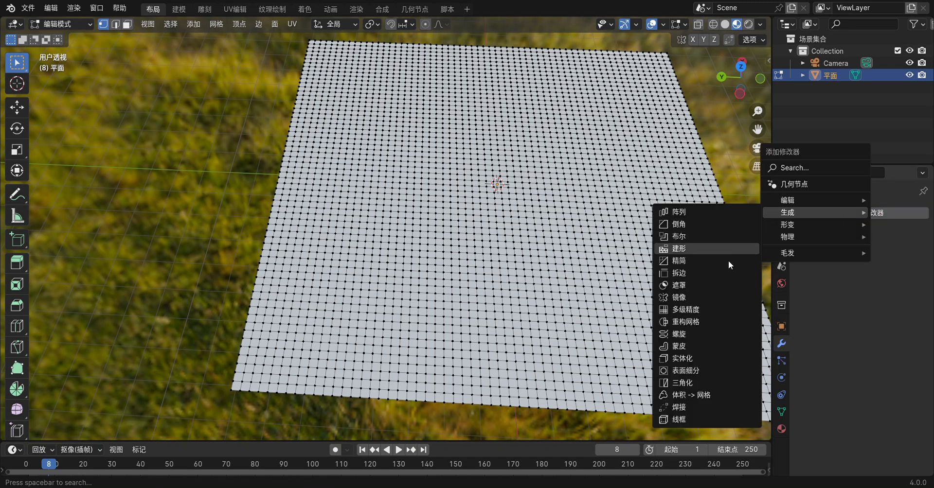
pyautogui.click(710, 370)
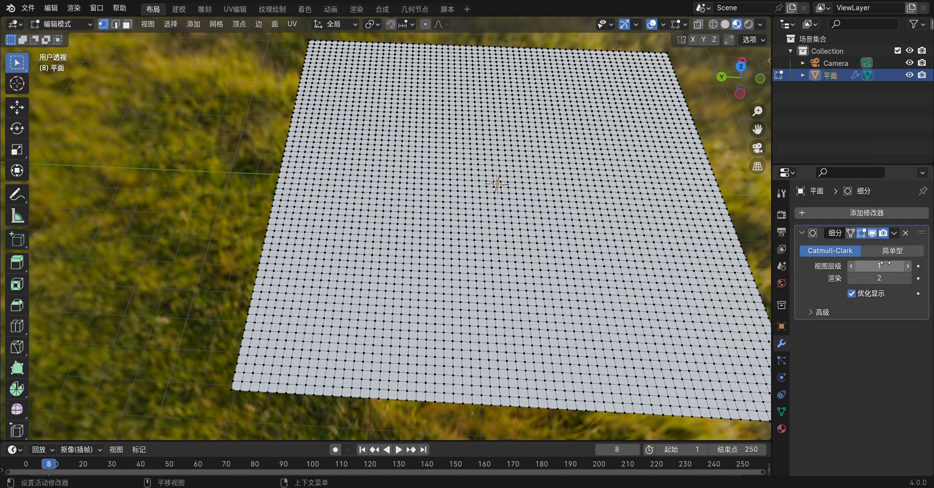
pyautogui.moveTo(886, 263); pyautogui.dragTo(887, 264)
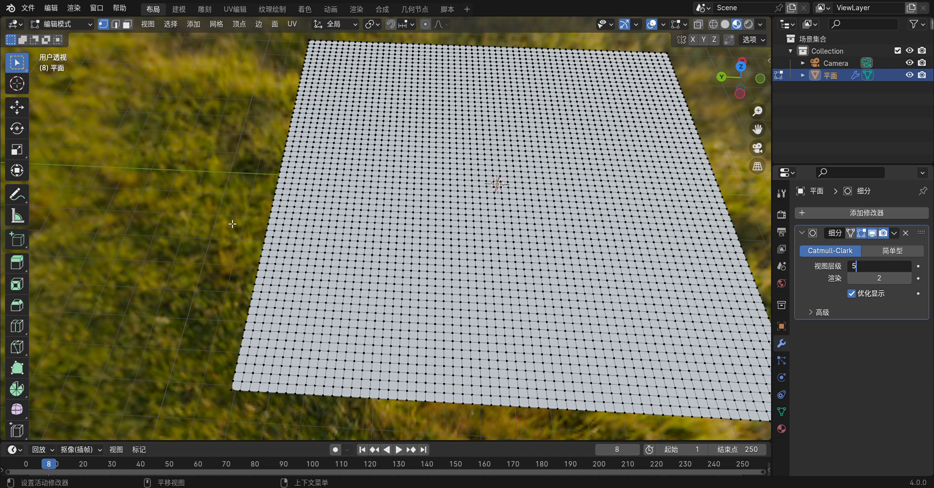
pyautogui.write('5')
pyautogui.press('Return')
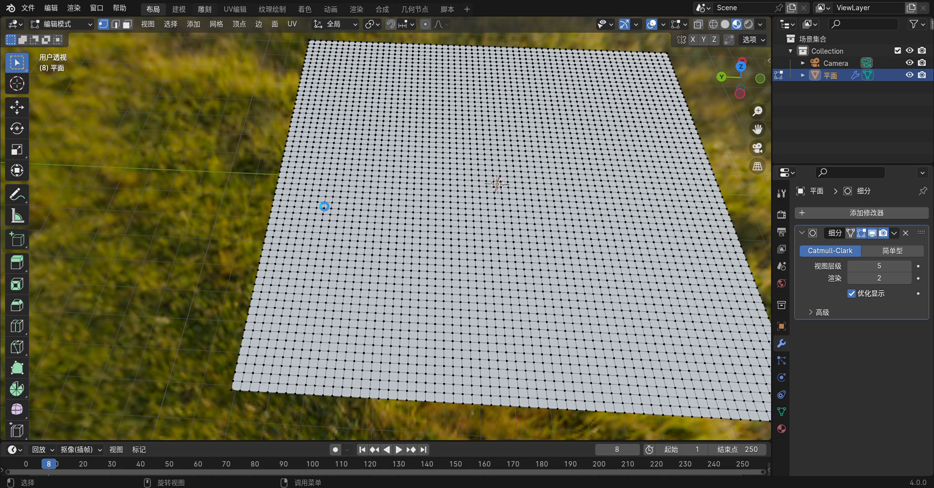
# Switch to the Sculpting workspace and choose the Cloth brush for sculpting the plane.
pyautogui.scroll(-3, 323, 203)
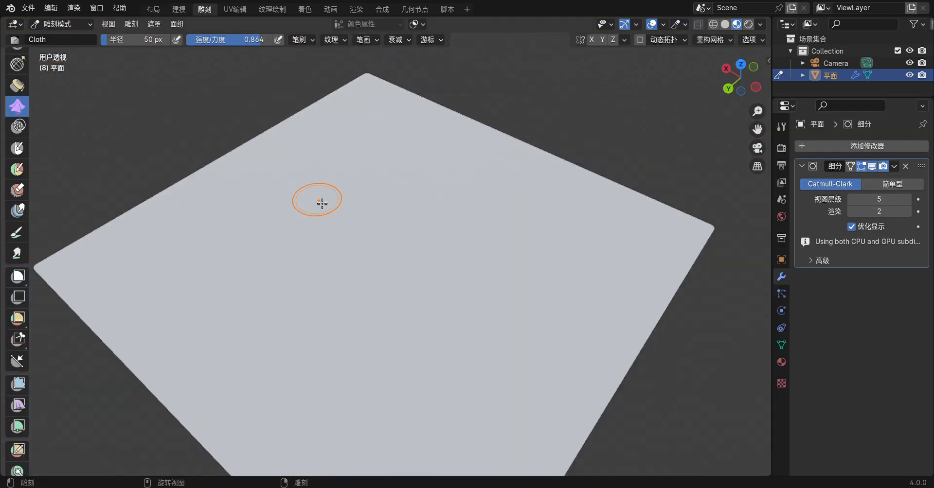
pyautogui.moveTo(322, 204); pyautogui.dragTo(277, 158, button='middle')
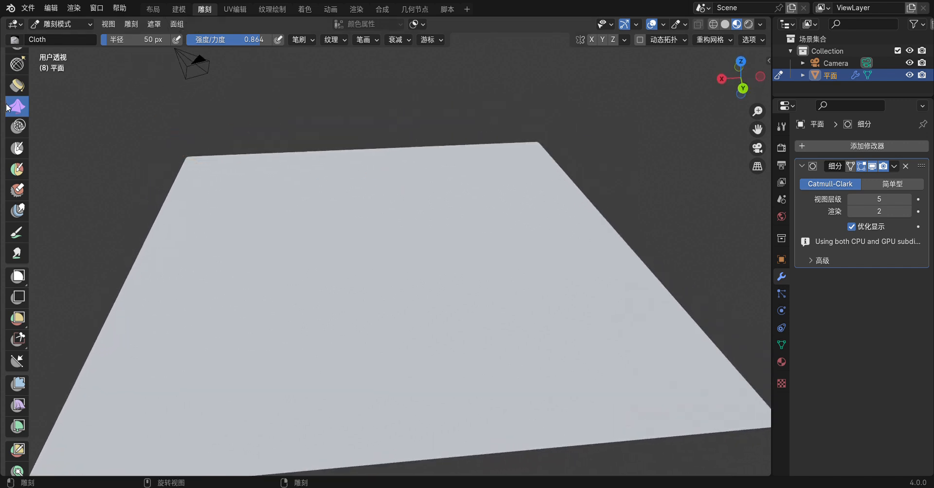
pyautogui.click(17, 86)
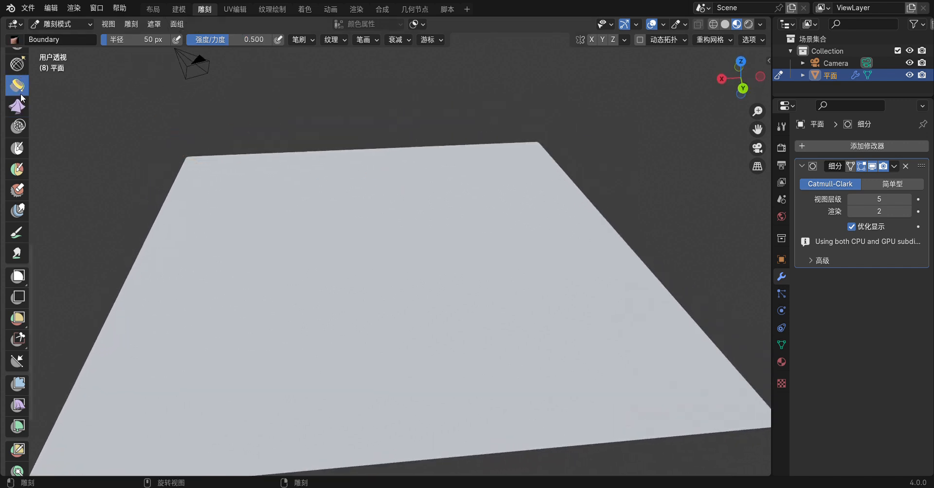
pyautogui.click(17, 106)
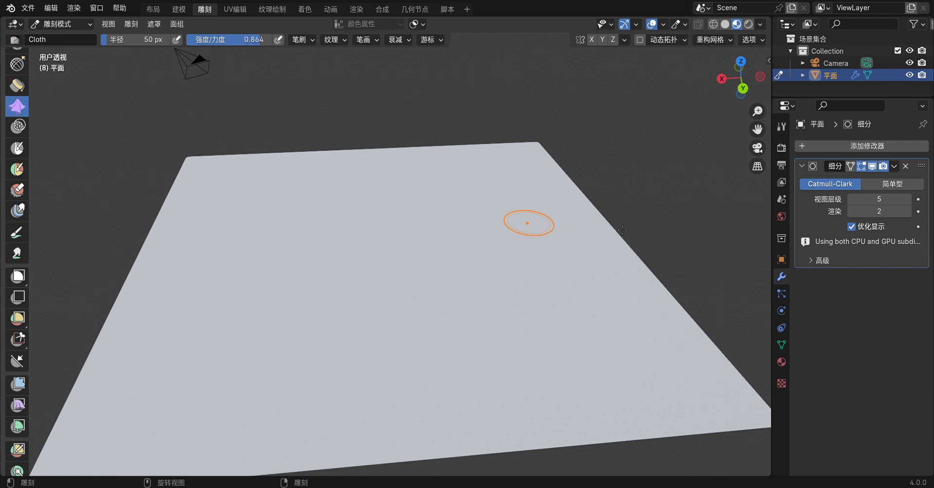
# Set the Cloth brush's simulation area to Local in its brush settings, and return it to Global.
pyautogui.click(781, 258)
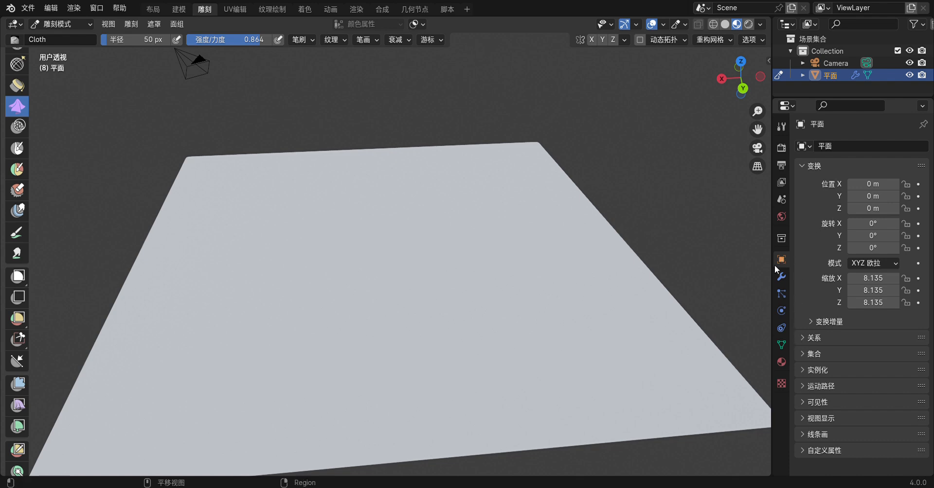
pyautogui.click(781, 127)
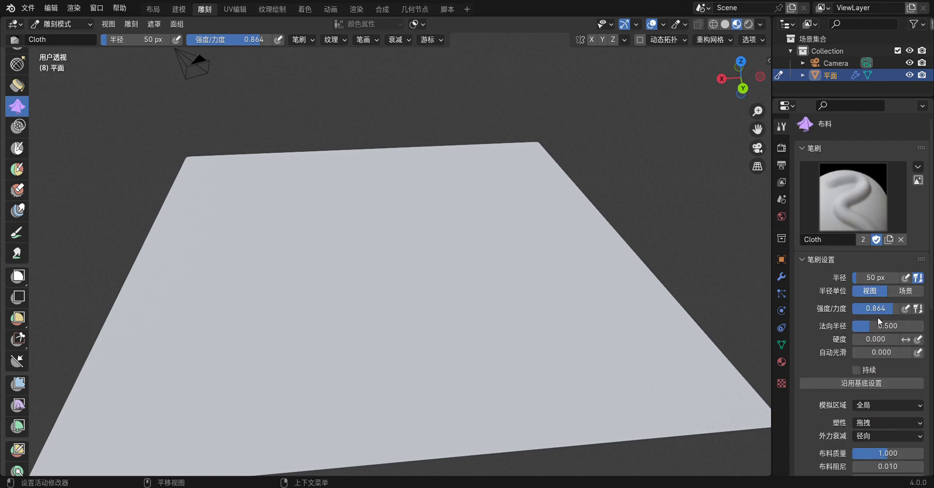
pyautogui.click(884, 408)
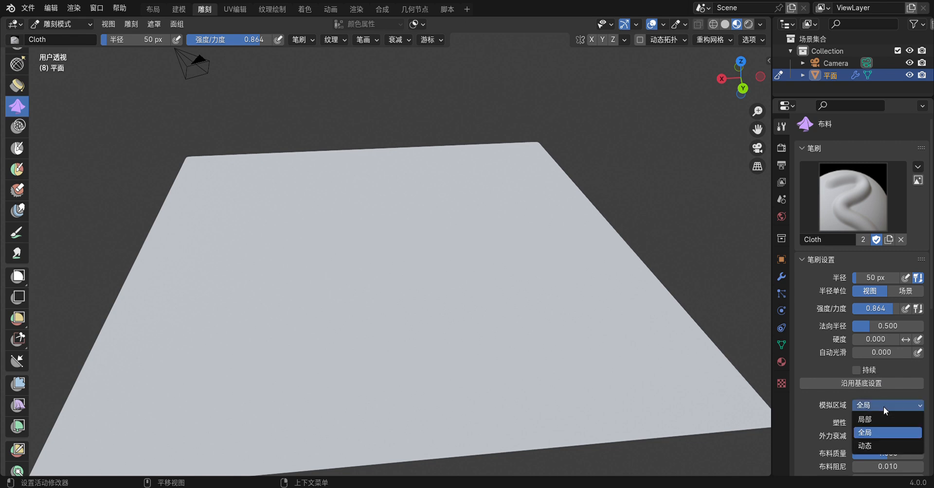
pyautogui.click(875, 421)
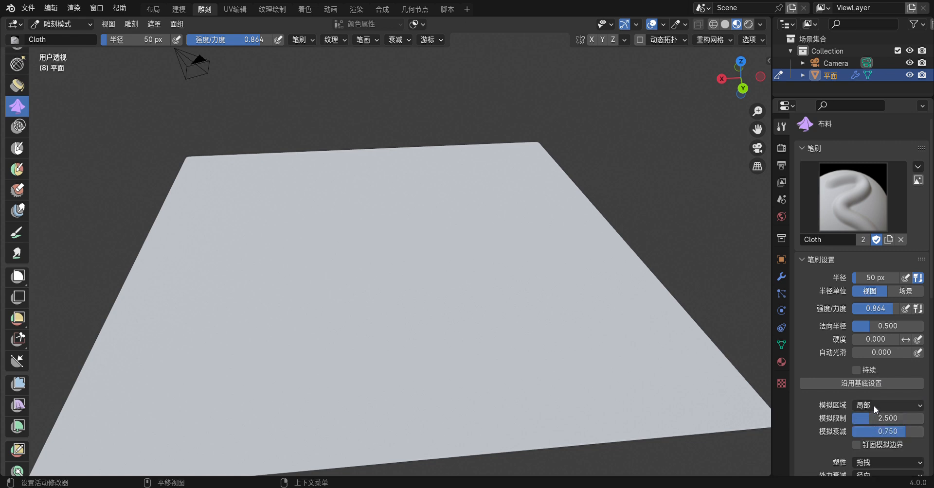
pyautogui.click(873, 405)
pyautogui.click(879, 432)
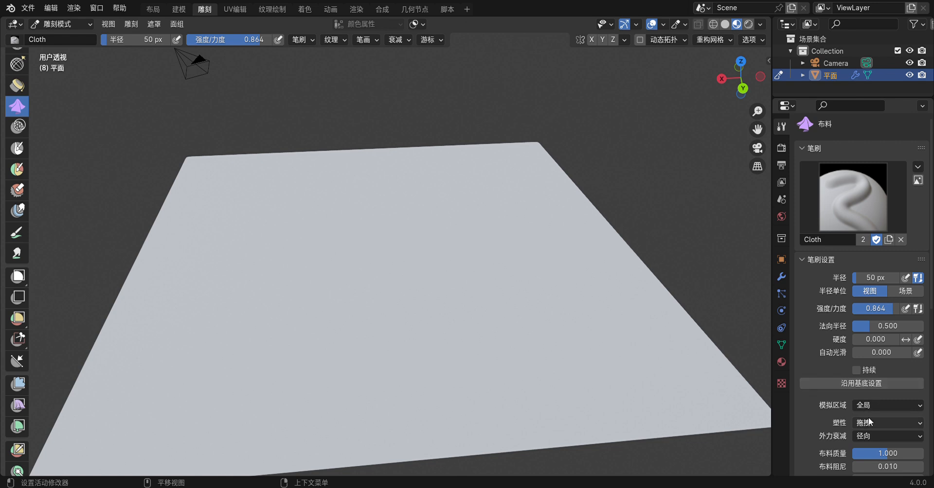
pyautogui.click(862, 409)
pyautogui.click(870, 439)
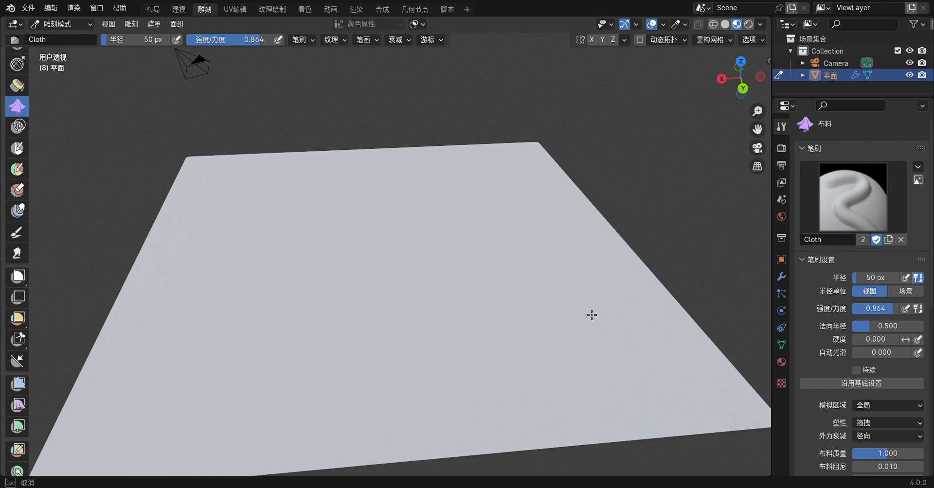
# Sculpt cloth folds from the middle of the plane toward its far corner with the Cloth brush.
pyautogui.scroll(-4, 588, 308)
pyautogui.moveTo(587, 308)
pyautogui.mouseDown(button='middle')
pyautogui.moveTo(586, 263)
pyautogui.moveTo(563, 302)
pyautogui.mouseUp(button='middle')
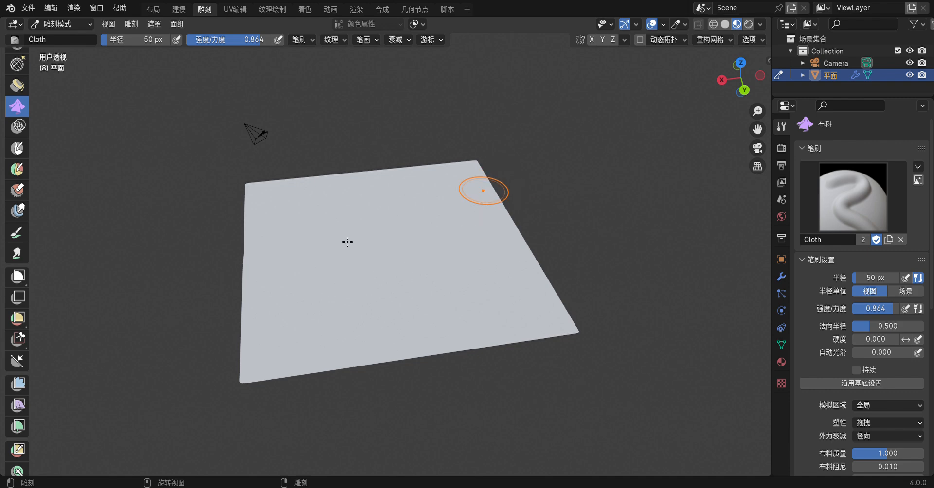
pyautogui.moveTo(347, 241); pyautogui.dragTo(348, 242)
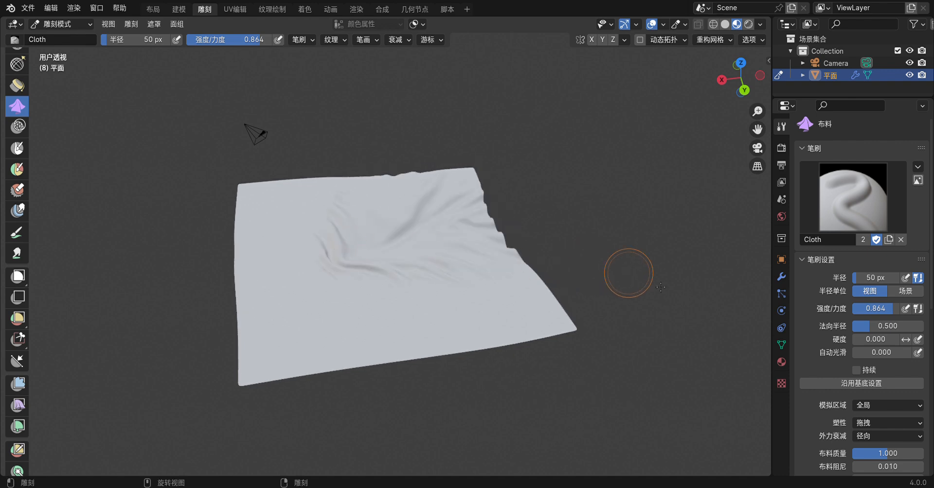
# Remove the plane's Subdivision Surface modifier and sculpt more folds inward from its left side with the Cloth brush.
pyautogui.click(782, 276)
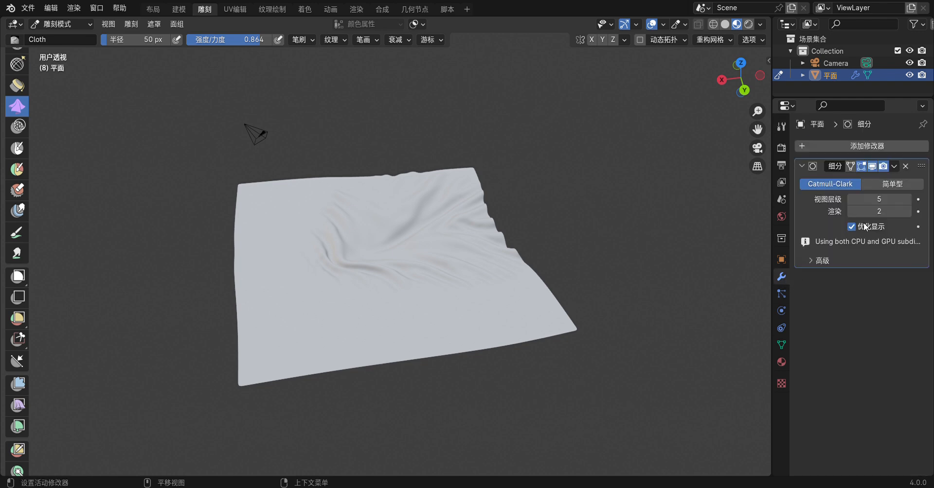
pyautogui.click(905, 166)
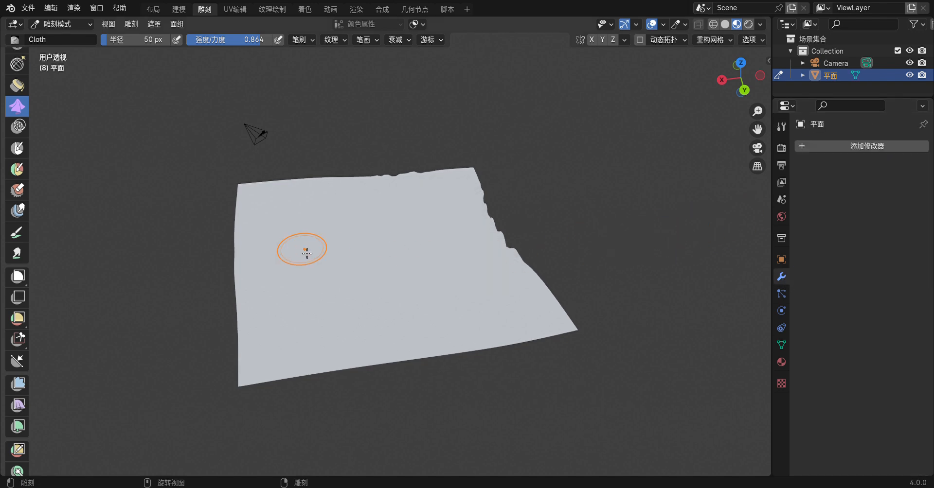
pyautogui.scroll(3, 307, 253)
pyautogui.moveTo(144, 284)
pyautogui.mouseDown()
pyautogui.moveTo(217, 323)
pyautogui.moveTo(362, 315)
pyautogui.mouseUp()
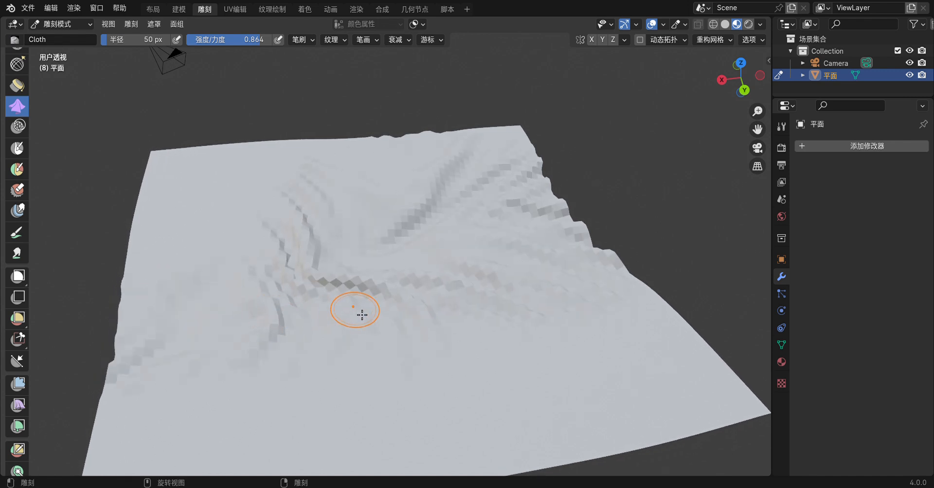
# Sculpt more cloth folds from the plane's right edge and front-left area inward toward its middle with the Cloth brush.
pyautogui.scroll(-5, 375, 326)
pyautogui.moveTo(382, 312)
pyautogui.mouseDown(button='middle')
pyautogui.moveTo(408, 326)
pyautogui.moveTo(509, 291)
pyautogui.mouseUp(button='middle')
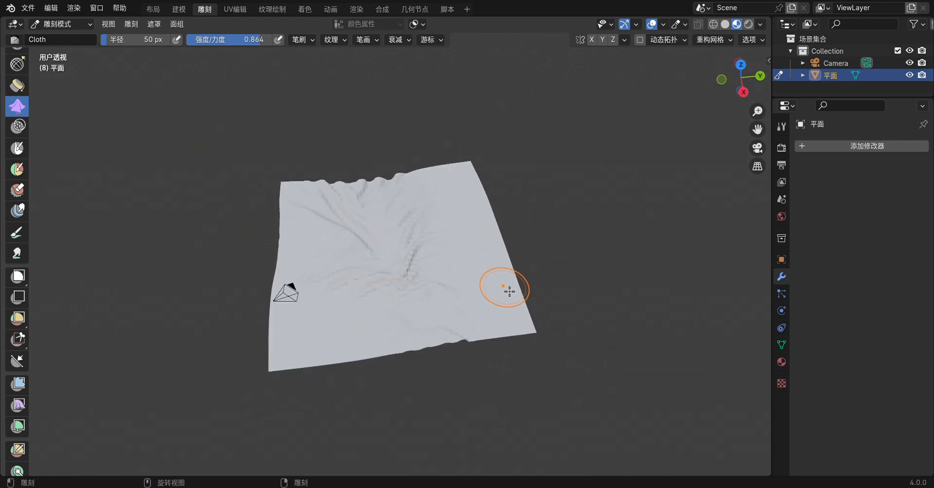
pyautogui.scroll(4, 510, 291)
pyautogui.moveTo(513, 191)
pyautogui.mouseDown()
pyautogui.moveTo(521, 146)
pyautogui.moveTo(511, 223)
pyautogui.moveTo(471, 269)
pyautogui.moveTo(336, 283)
pyautogui.mouseUp()
pyautogui.moveTo(211, 375)
pyautogui.mouseDown()
pyautogui.moveTo(277, 342)
pyautogui.moveTo(338, 292)
pyautogui.mouseUp()
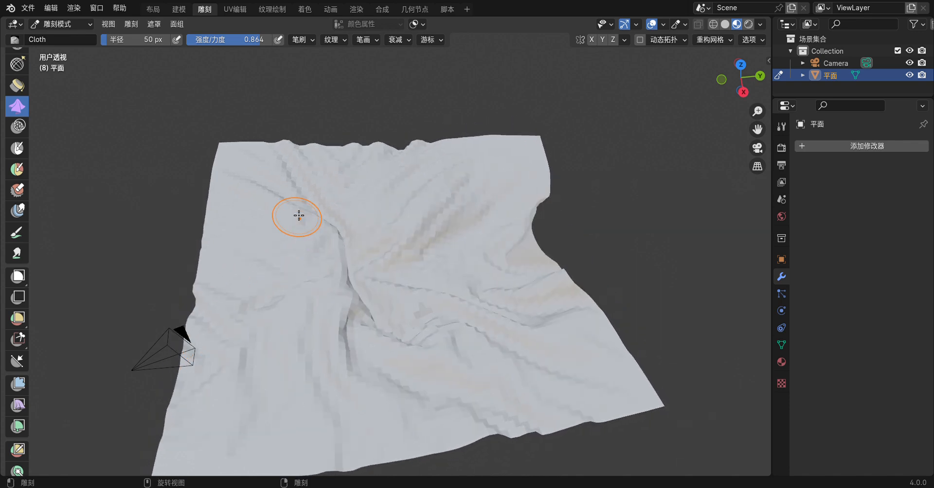
pyautogui.moveTo(299, 216); pyautogui.dragTo(440, 181, button='middle')
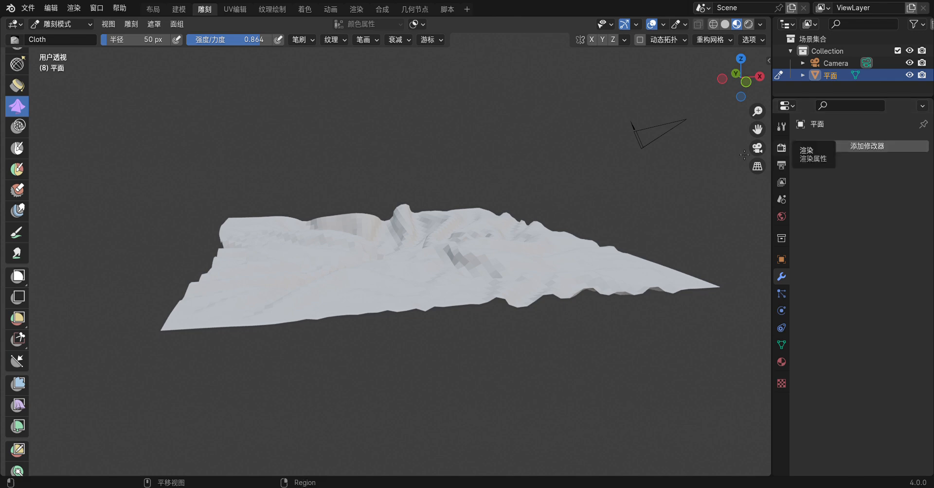
# Return to the Layout workspace and give the plane a new material with a saturated blue base color and roughness 1.000.
pyautogui.click(153, 9)
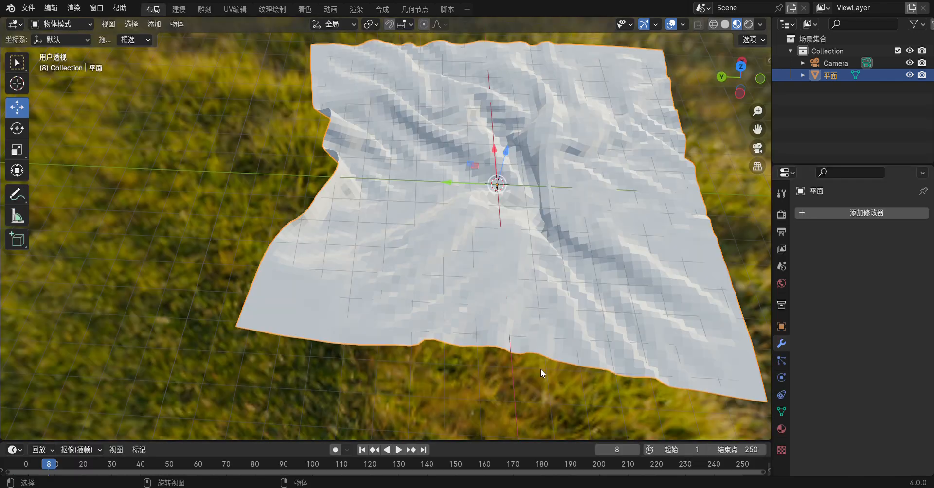
pyautogui.click(782, 429)
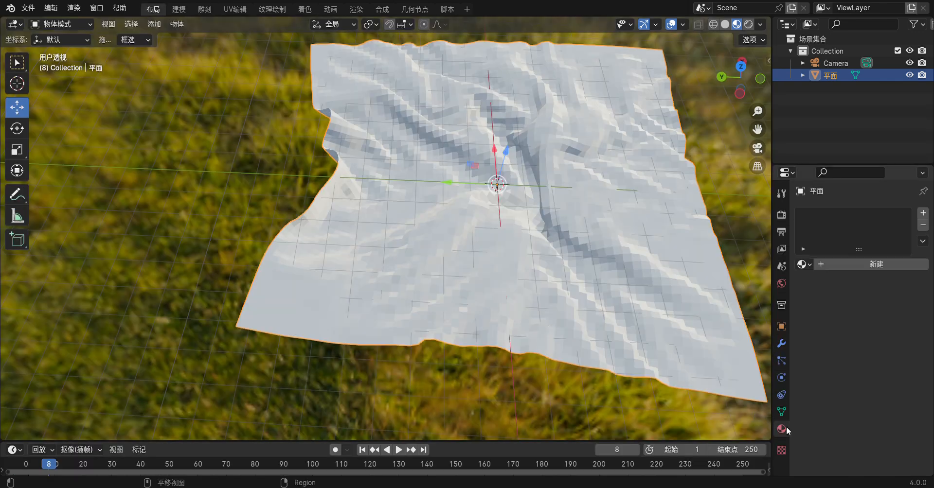
pyautogui.click(842, 260)
pyautogui.click(897, 362)
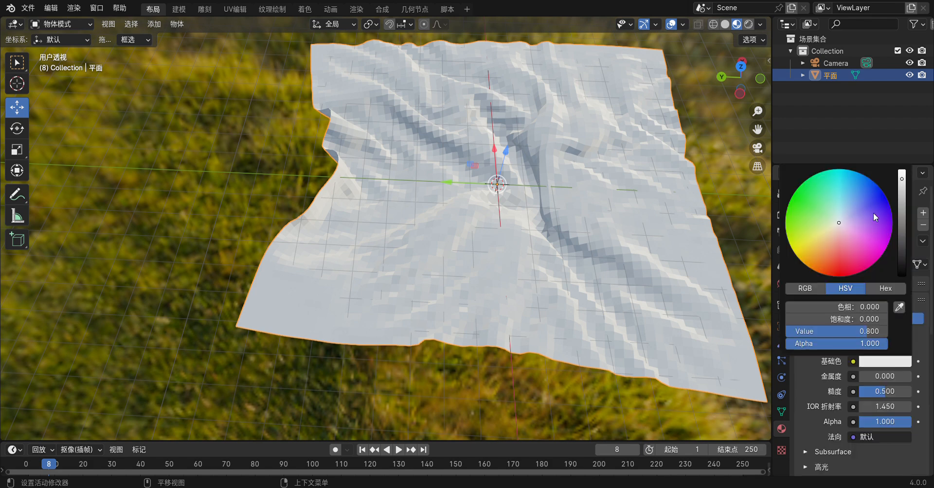
pyautogui.click(873, 212)
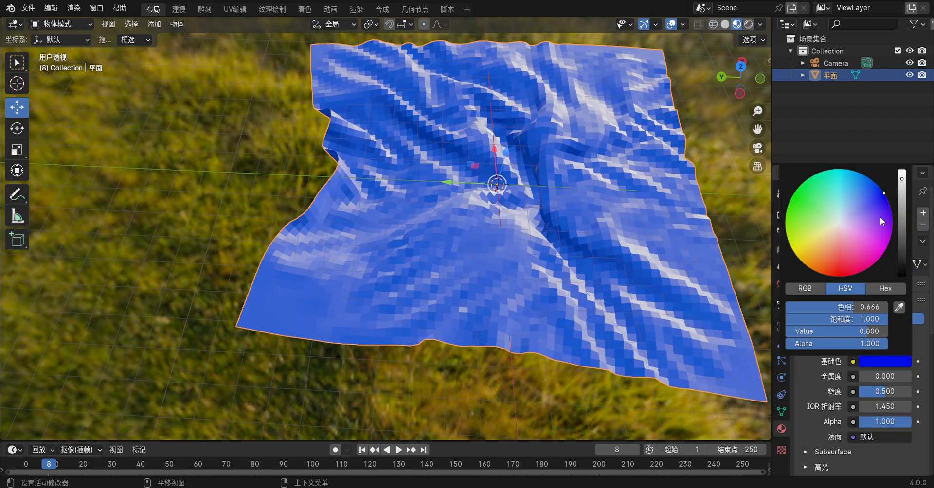
pyautogui.moveTo(879, 392); pyautogui.dragTo(910, 392)
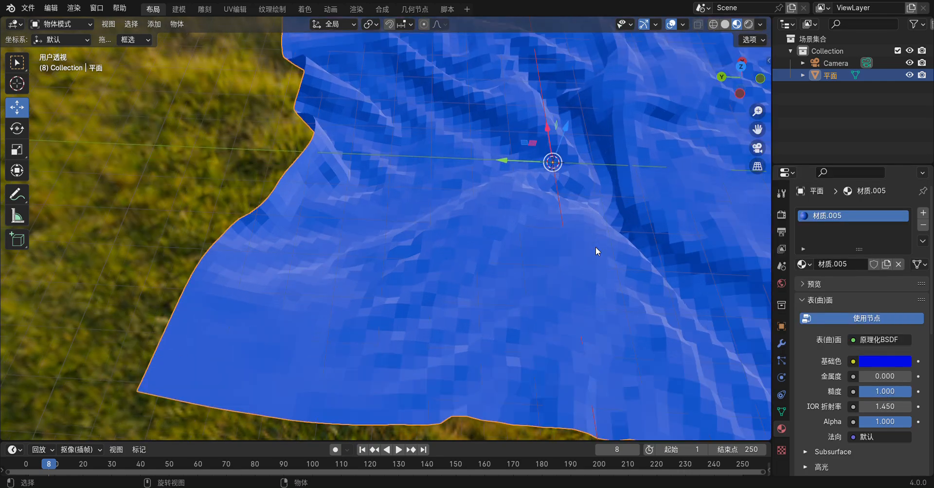
pyautogui.scroll(3, 596, 247)
pyautogui.moveTo(596, 248); pyautogui.dragTo(465, 194, button='middle')
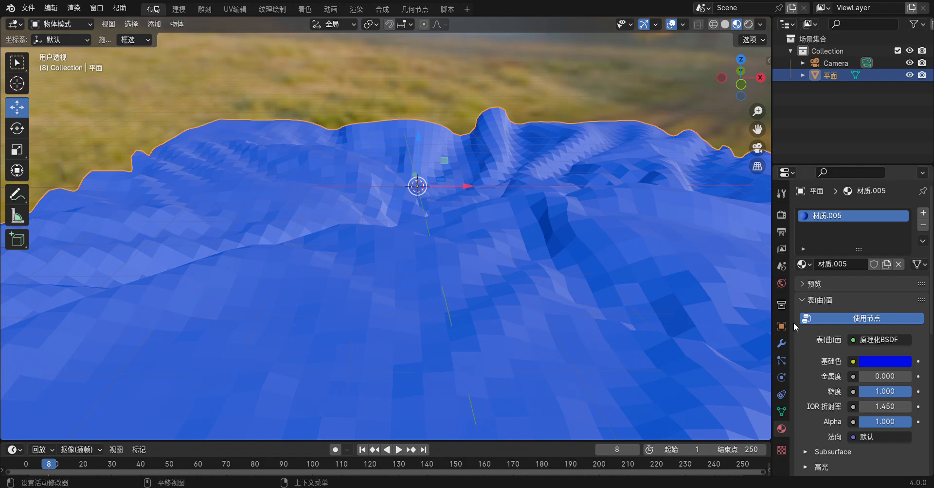
# Add a Subdivision Surface modifier to the plane and set its viewport level to 3.
pyautogui.click(781, 344)
pyautogui.click(833, 216)
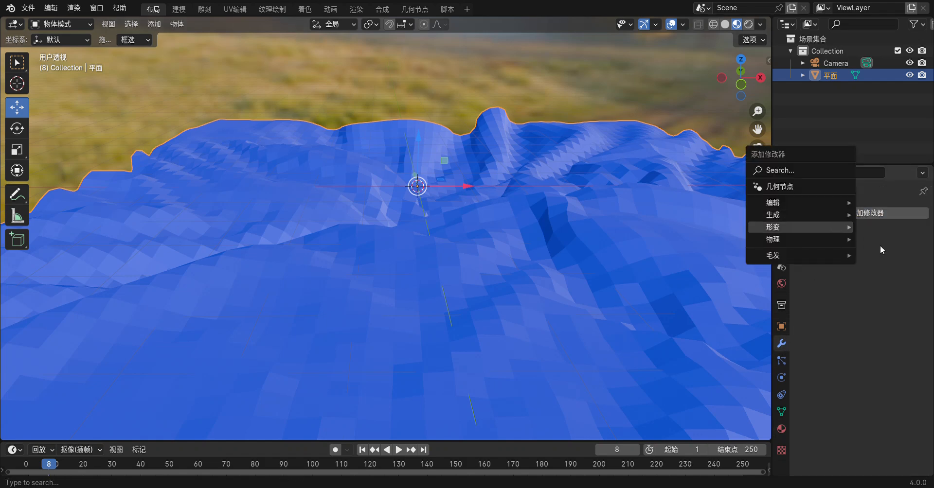
pyautogui.moveTo(801, 214)
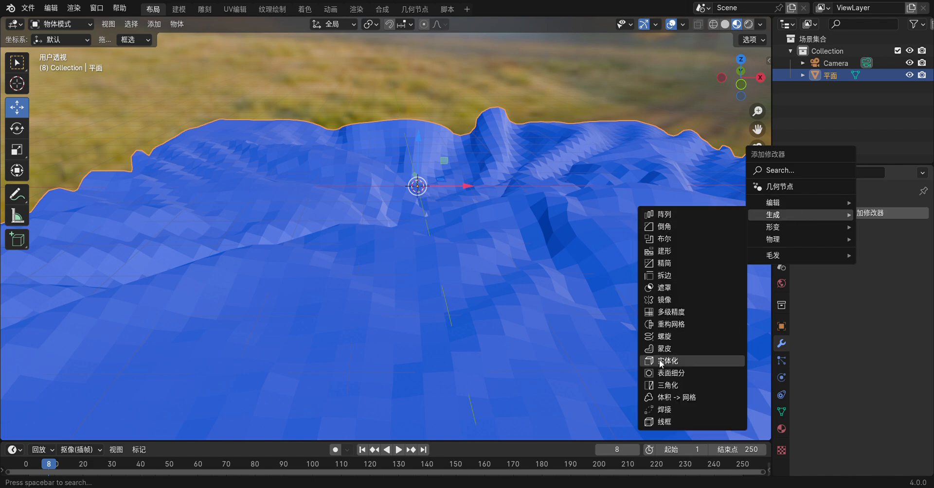
pyautogui.click(672, 377)
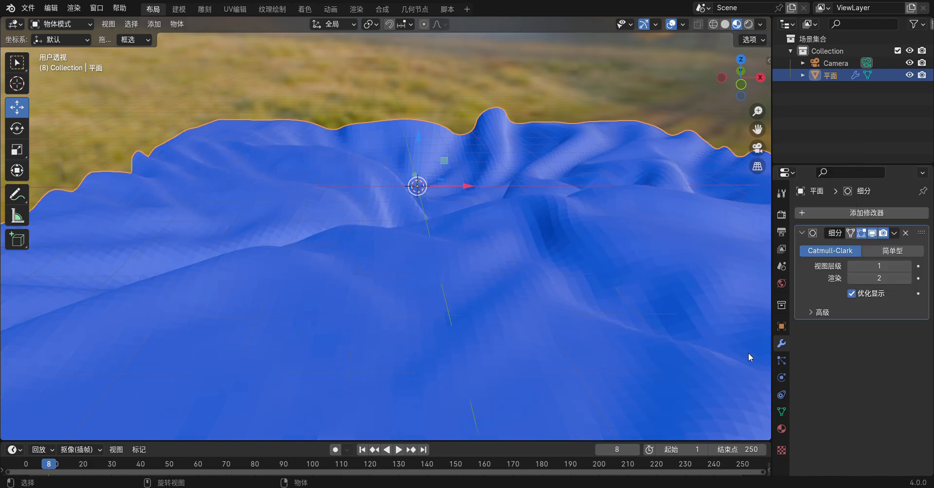
pyautogui.click(908, 266)
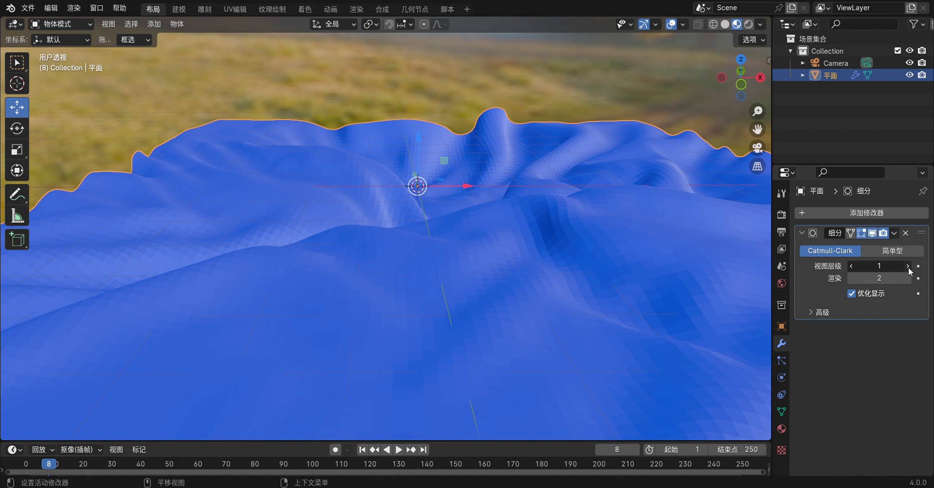
pyautogui.scroll(-5, 580, 337)
pyautogui.moveTo(586, 337); pyautogui.dragTo(565, 329, button='middle')
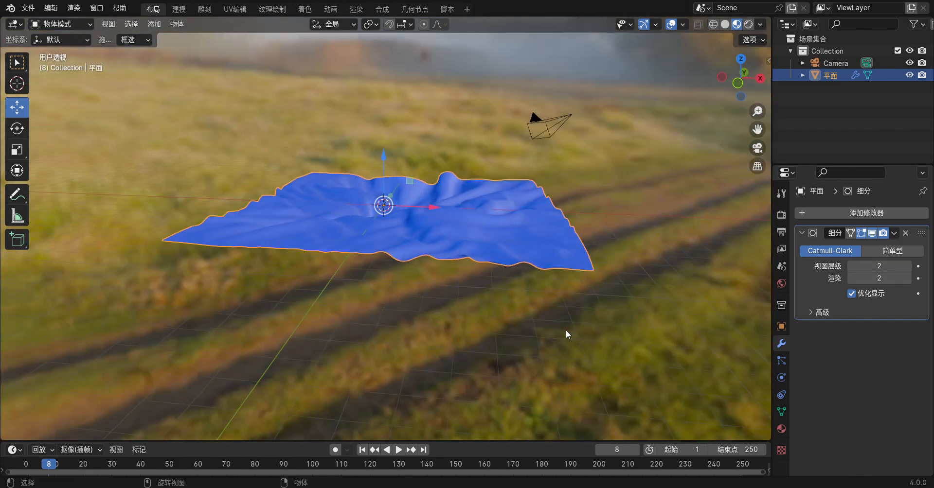
pyautogui.click(908, 266)
pyautogui.scroll(5, 583, 278)
pyautogui.moveTo(583, 279)
pyautogui.mouseDown(button='middle')
pyautogui.moveTo(656, 313)
pyautogui.moveTo(7, 305)
pyautogui.moveTo(518, 299)
pyautogui.moveTo(519, 152)
pyautogui.mouseUp(button='middle')
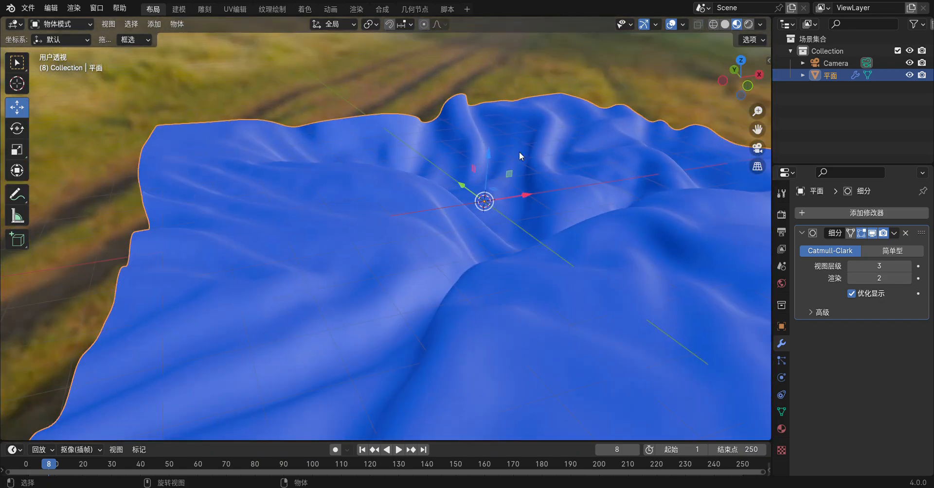
# Sculpt further folds near the front-left corner and middle of the smoothed plane in the Sculpting workspace, and return to Layout.
pyautogui.click(210, 12)
pyautogui.scroll(-3, 324, 250)
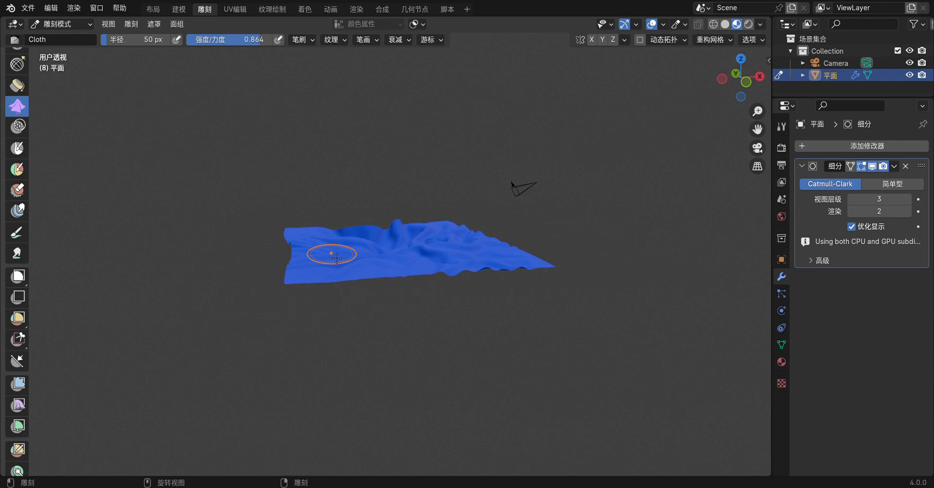
pyautogui.scroll(5, 334, 254)
pyautogui.moveTo(330, 250); pyautogui.dragTo(323, 313, button='middle')
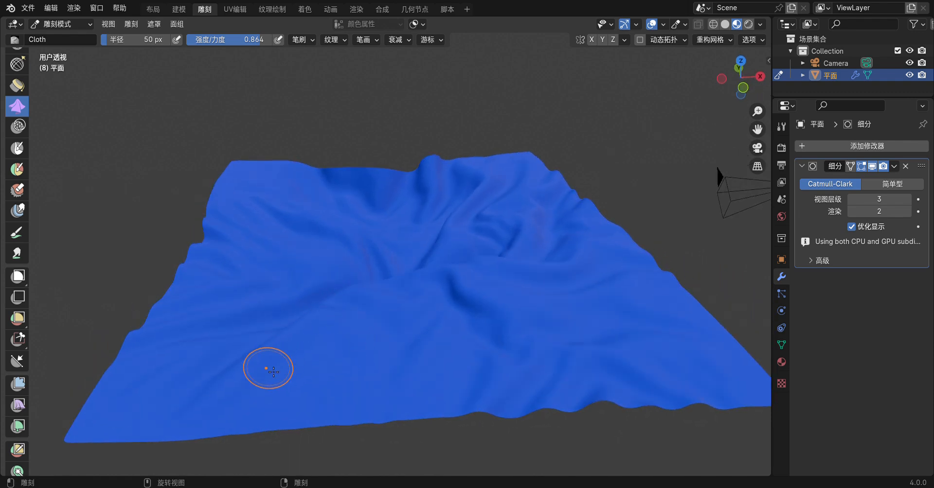
pyautogui.moveTo(268, 368)
pyautogui.mouseDown()
pyautogui.moveTo(273, 333)
pyautogui.moveTo(265, 336)
pyautogui.moveTo(276, 346)
pyautogui.mouseUp()
pyautogui.moveTo(277, 346); pyautogui.dragTo(425, 307, button='middle')
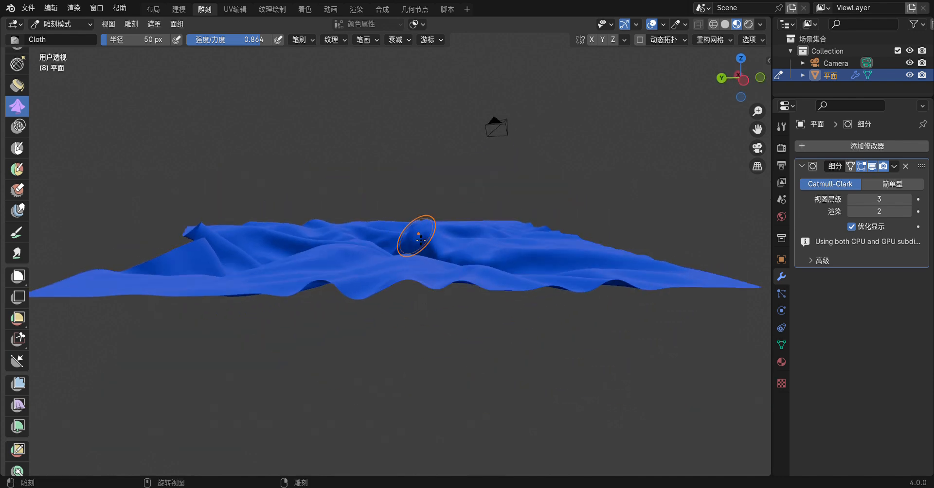
pyautogui.moveTo(417, 236)
pyautogui.mouseDown()
pyautogui.moveTo(366, 258)
pyautogui.moveTo(371, 270)
pyautogui.mouseUp()
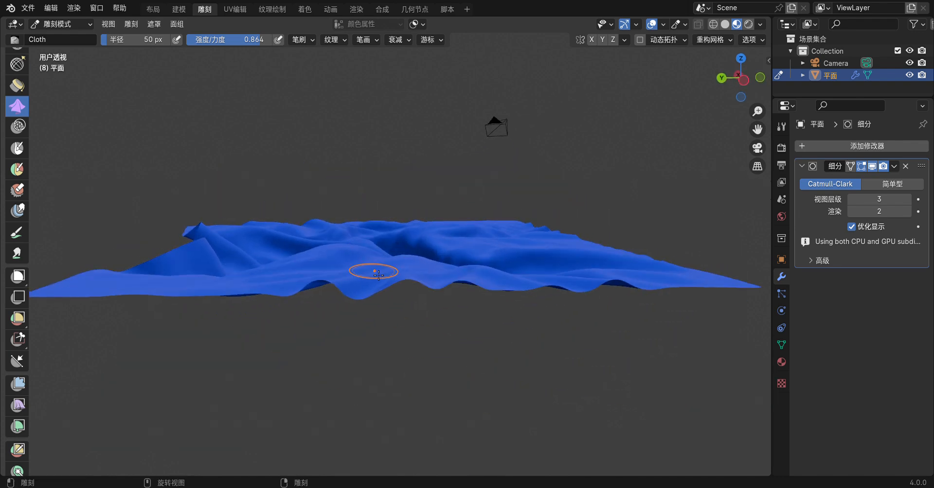
pyautogui.moveTo(371, 271); pyautogui.dragTo(378, 282, button='middle')
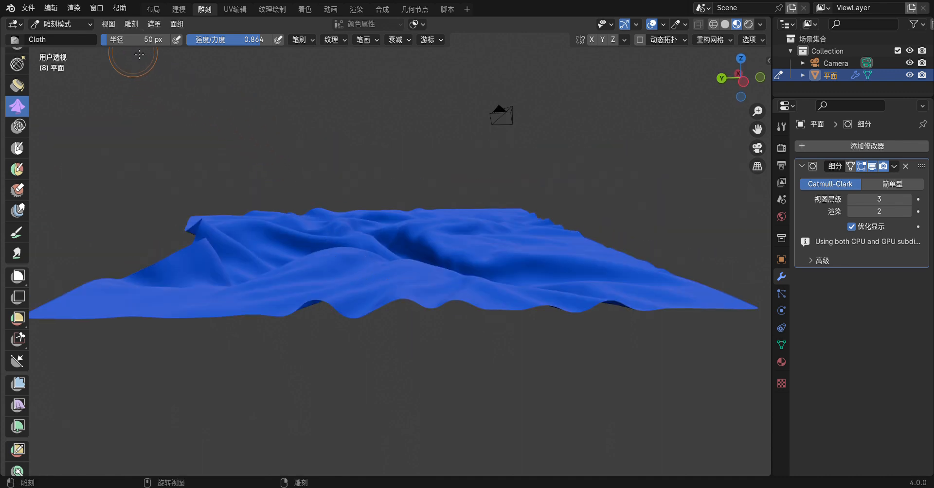
pyautogui.click(155, 12)
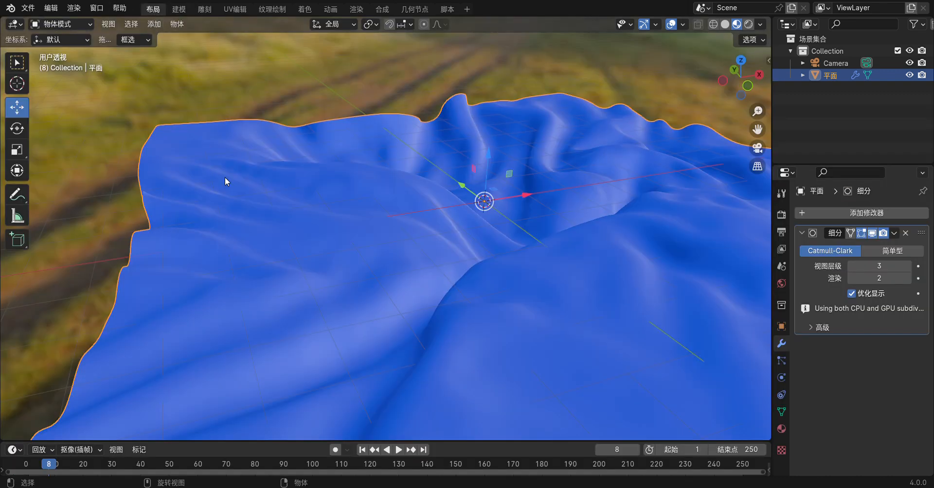
pyautogui.moveTo(271, 213); pyautogui.dragTo(667, 209, button='middle')
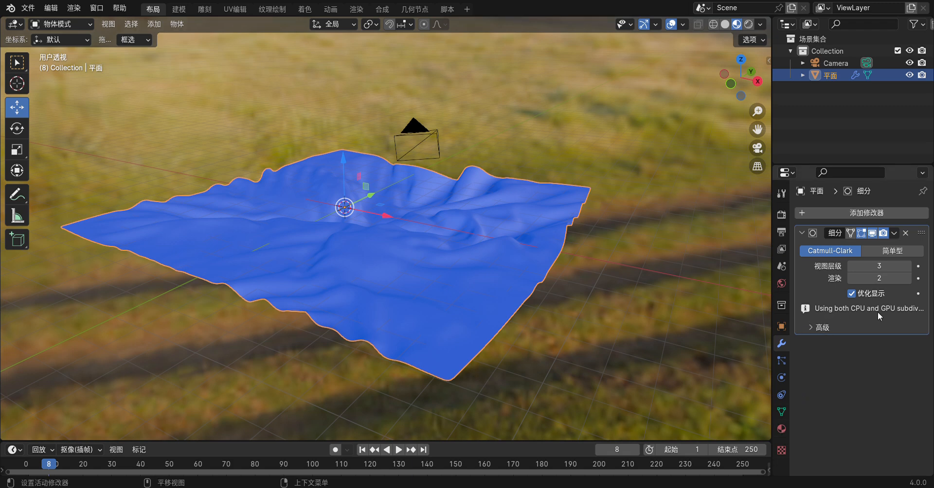
# Set the plane material's roughness to 0.000 and its metallic value to 1.000.
pyautogui.click(782, 430)
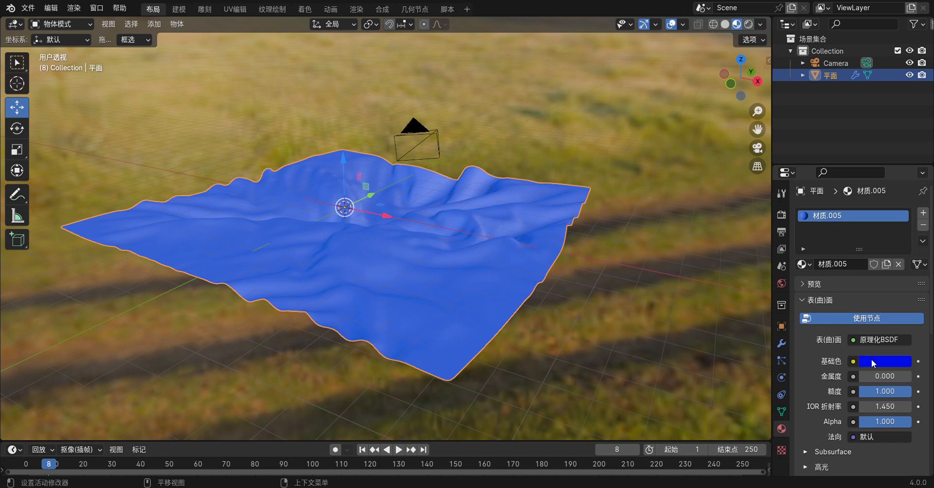
pyautogui.moveTo(887, 395)
pyautogui.mouseDown()
pyautogui.moveTo(834, 395)
pyautogui.moveTo(879, 384)
pyautogui.mouseUp()
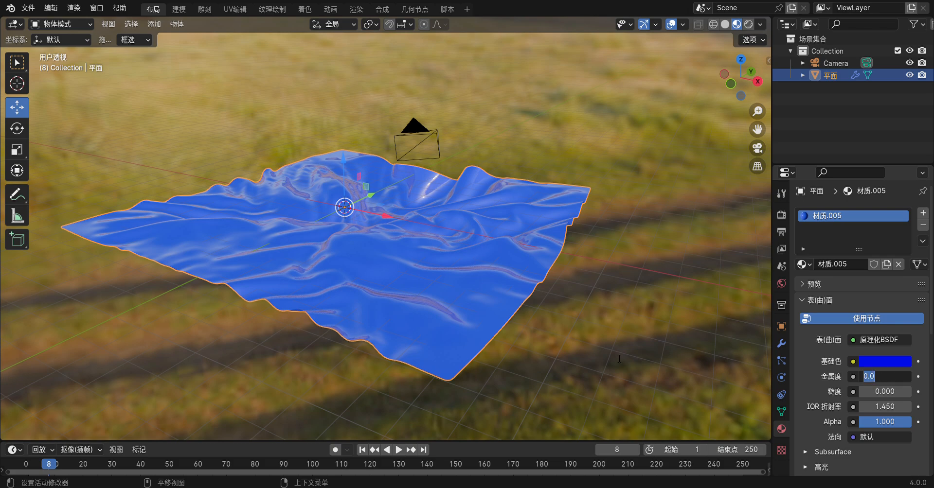
pyautogui.press('Return')
pyautogui.moveTo(580, 302); pyautogui.dragTo(134, 344, button='middle')
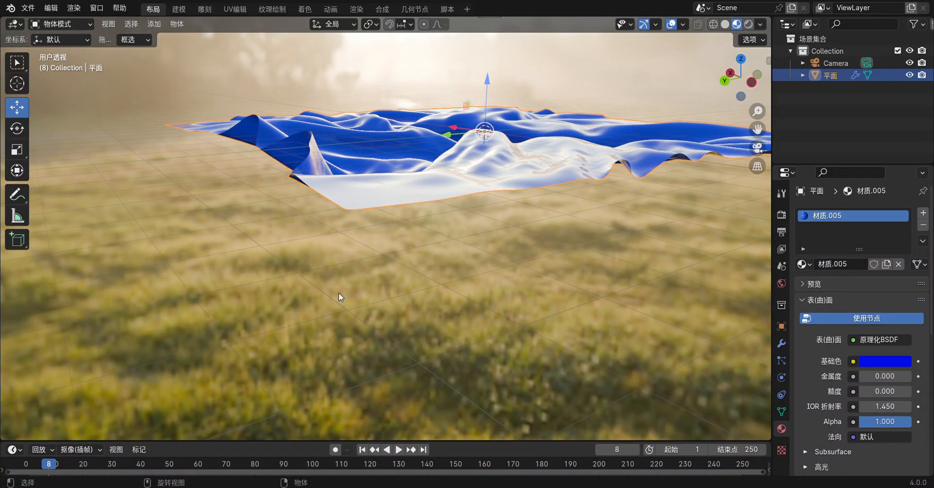
pyautogui.moveTo(893, 382); pyautogui.dragTo(909, 381)
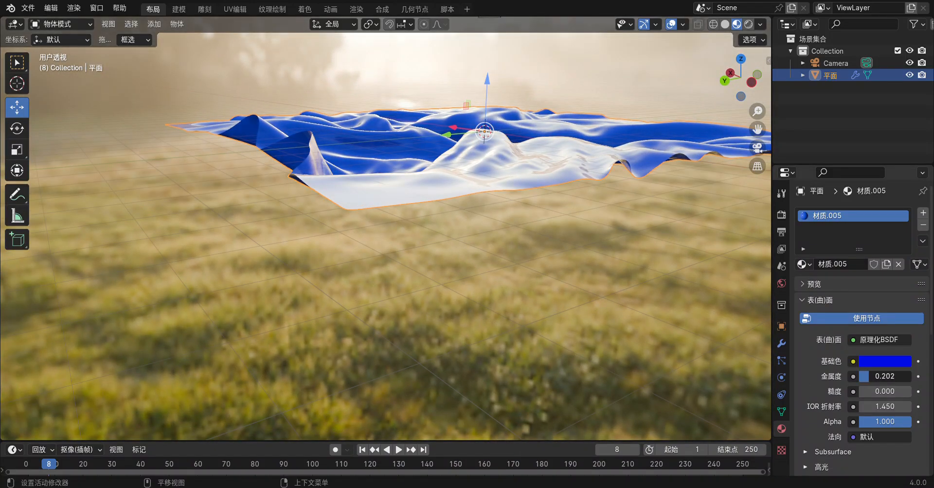
pyautogui.moveTo(521, 264)
pyautogui.mouseDown(button='middle')
pyautogui.moveTo(466, 314)
pyautogui.moveTo(351, 291)
pyautogui.moveTo(337, 271)
pyautogui.moveTo(384, 241)
pyautogui.moveTo(530, 245)
pyautogui.moveTo(492, 259)
pyautogui.moveTo(508, 258)
pyautogui.mouseUp(button='middle')
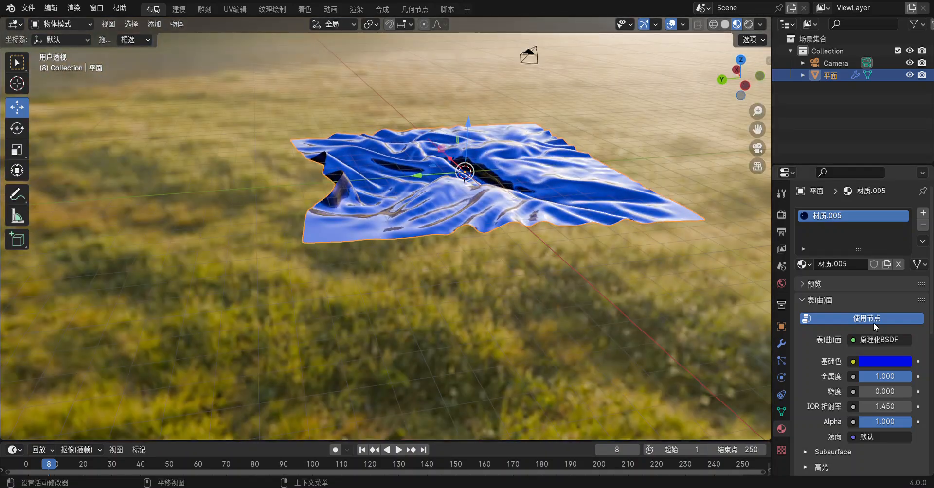
# Change the plane material's base color to orange-red and examine the folds from several angles.
pyautogui.click(884, 360)
pyautogui.moveTo(884, 194); pyautogui.dragTo(823, 275)
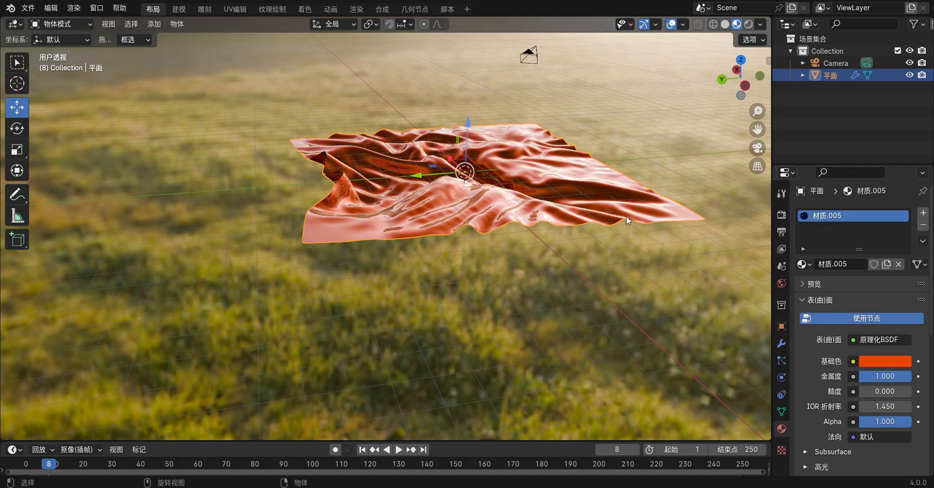
pyautogui.scroll(3, 623, 215)
pyautogui.moveTo(624, 215); pyautogui.dragTo(602, 236, button='middle')
pyautogui.scroll(-3, 454, 225)
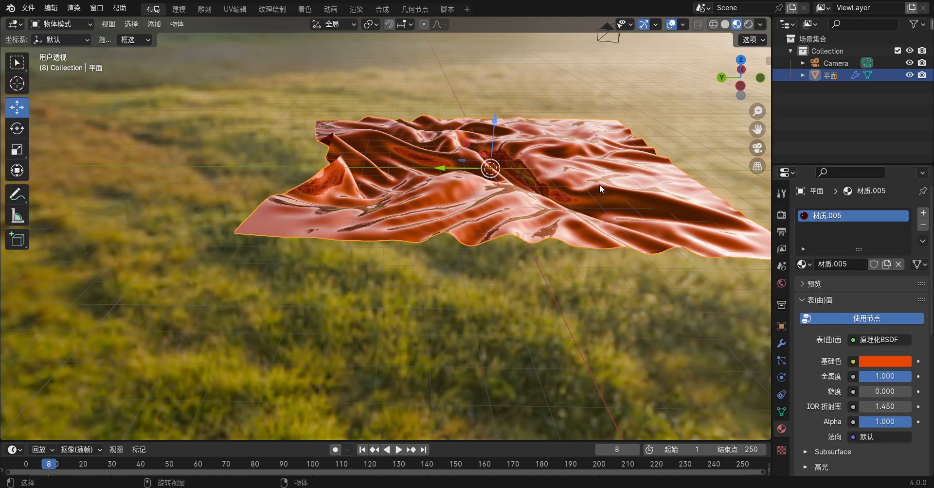
pyautogui.moveTo(710, 199); pyautogui.dragTo(577, 174, button='middle')
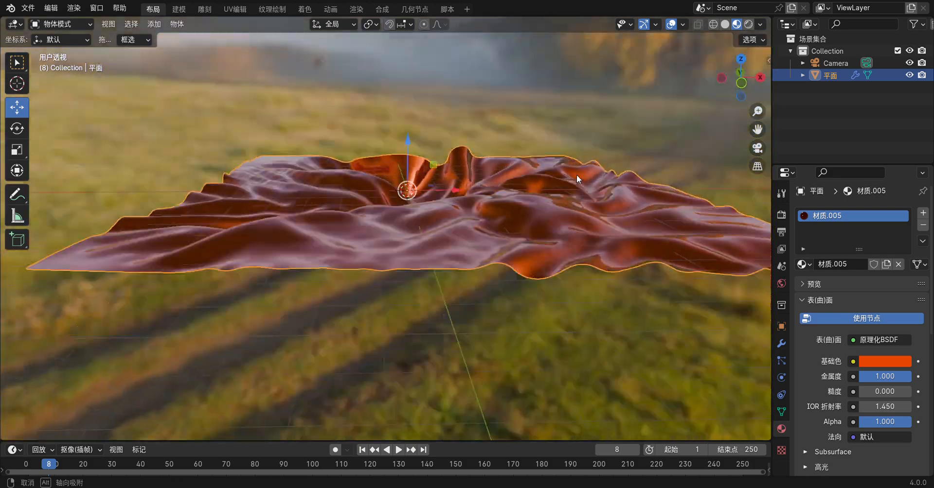
# Set the plane material's metallic value to 0.000 and its roughness to 1.000.
pyautogui.moveTo(885, 380); pyautogui.dragTo(830, 380)
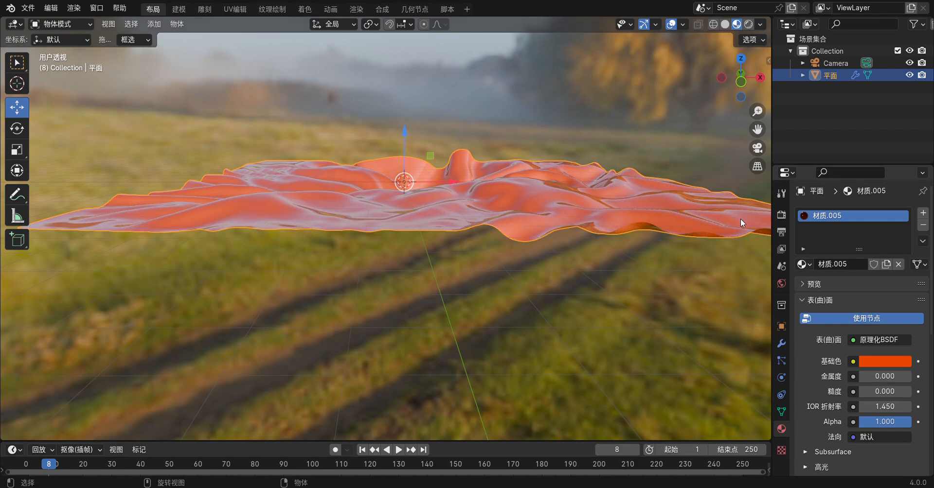
pyautogui.scroll(3, 740, 218)
pyautogui.moveTo(743, 220); pyautogui.dragTo(148, 273, button='middle')
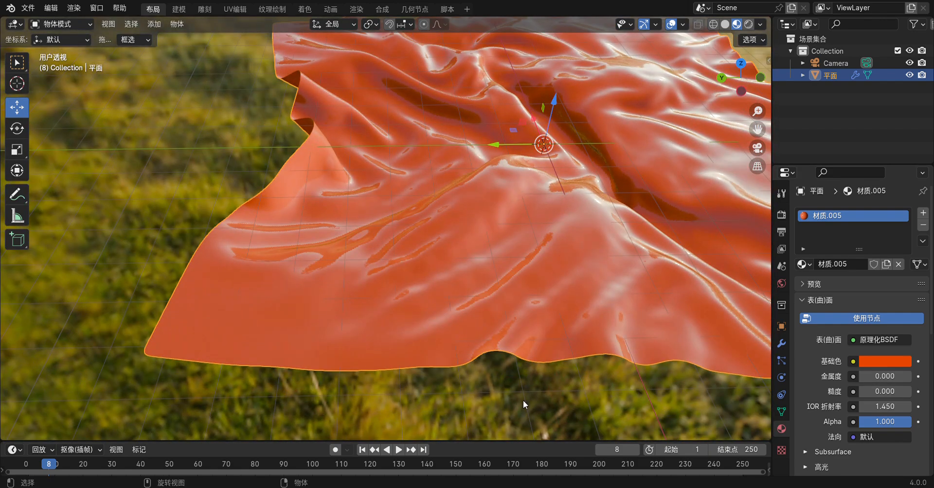
pyautogui.moveTo(862, 395); pyautogui.dragTo(904, 395)
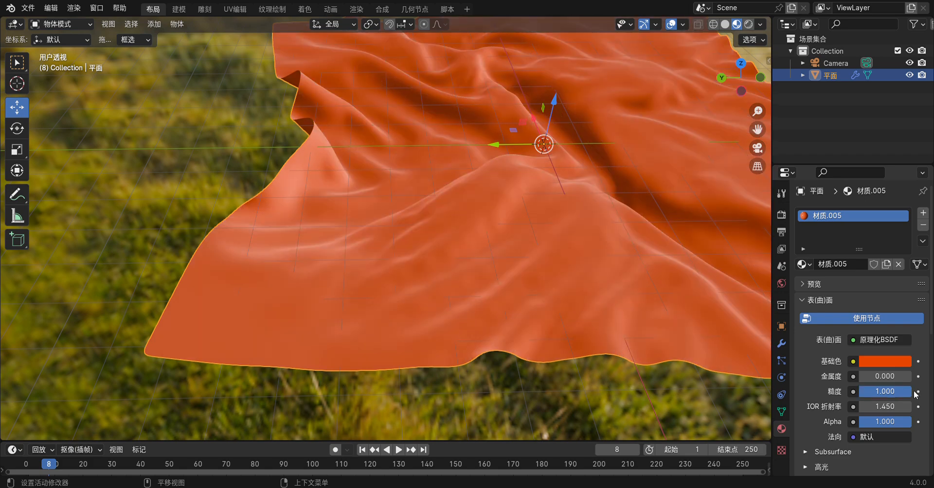
# Switch the plane to Edit Mode to show its mesh.
pyautogui.scroll(-3, 579, 204)
pyautogui.moveTo(579, 198); pyautogui.dragTo(451, 165, button='middle')
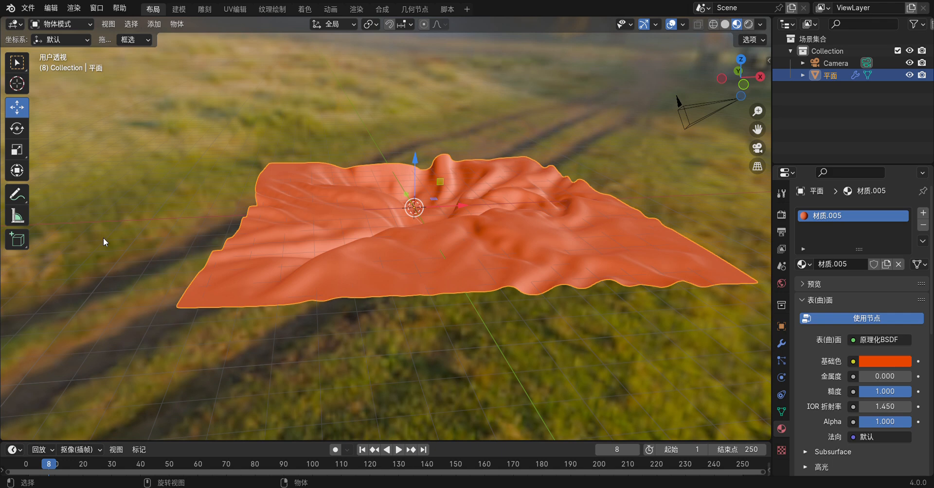
pyautogui.press('Tab')
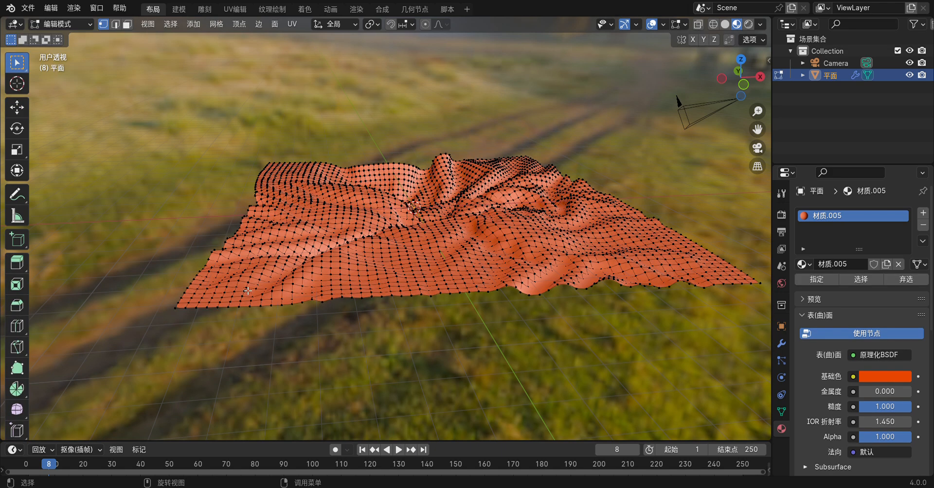
# Move the vertices at the cloth's front-left corner down about 1.26 m along Z and return to Object Mode to inspect the draped corner.
pyautogui.moveTo(160, 261); pyautogui.dragTo(263, 398)
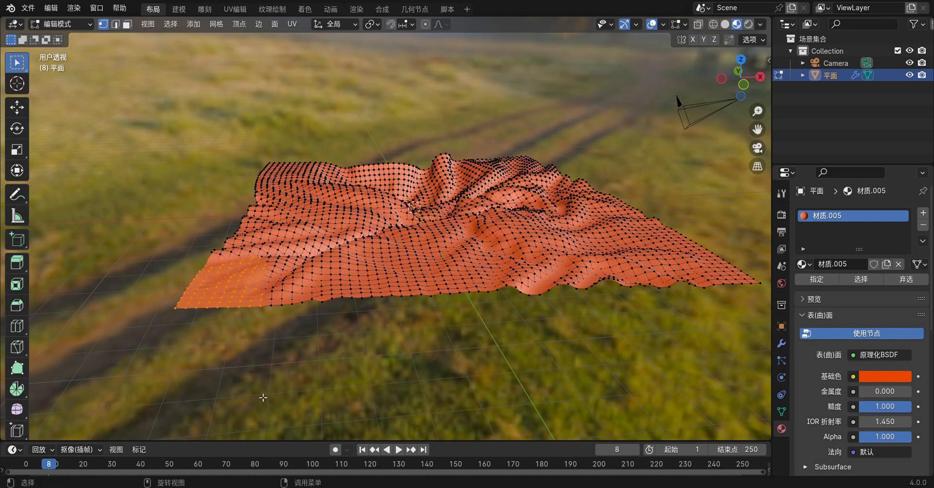
pyautogui.click(14, 112)
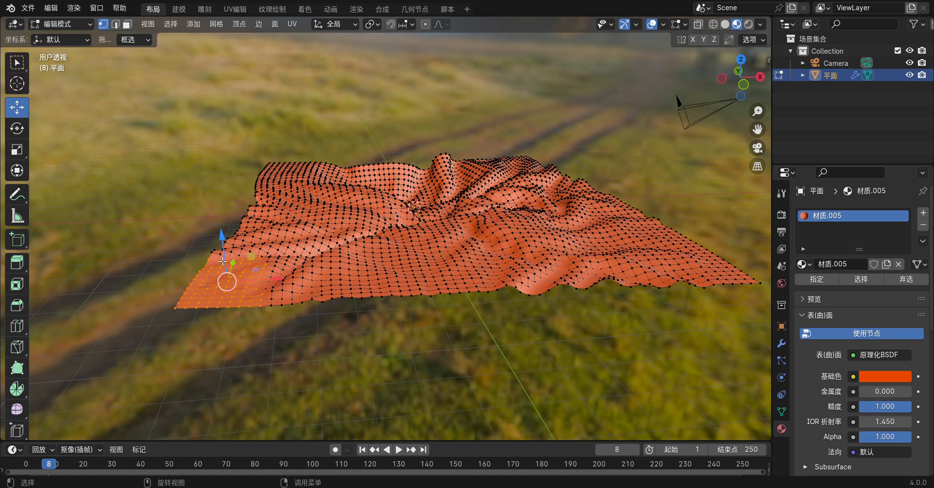
pyautogui.moveTo(222, 246); pyautogui.dragTo(227, 290)
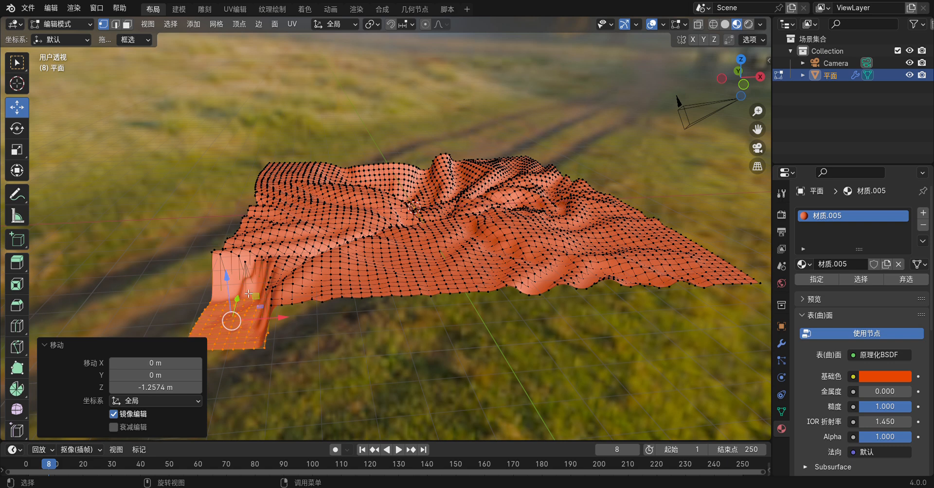
pyautogui.press('Tab')
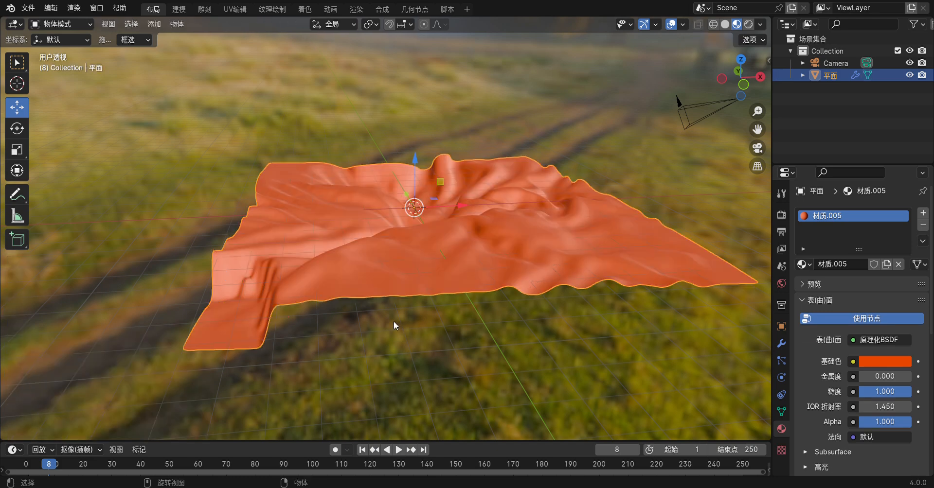
pyautogui.moveTo(393, 321); pyautogui.dragTo(431, 300, button='middle')
pyautogui.scroll(3, 473, 305)
pyautogui.scroll(2, 446, 289)
pyautogui.scroll(-2, 431, 299)
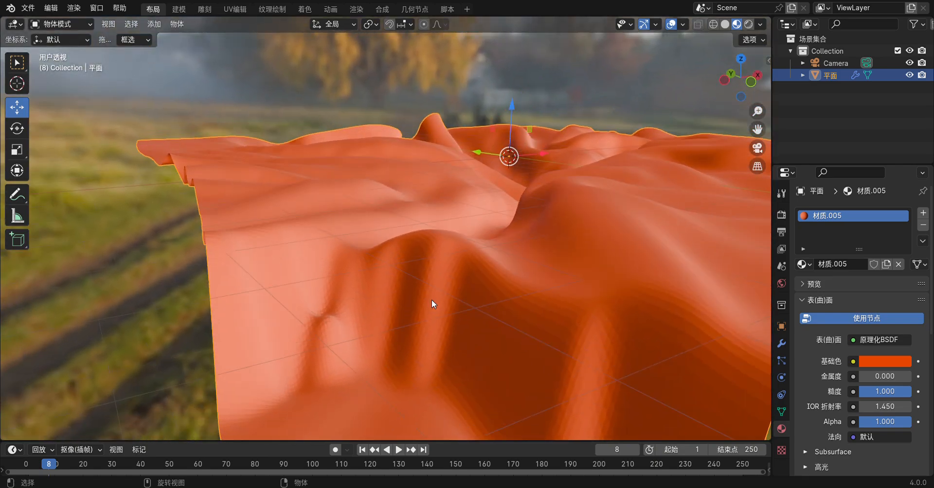
pyautogui.scroll(-5, 609, 261)
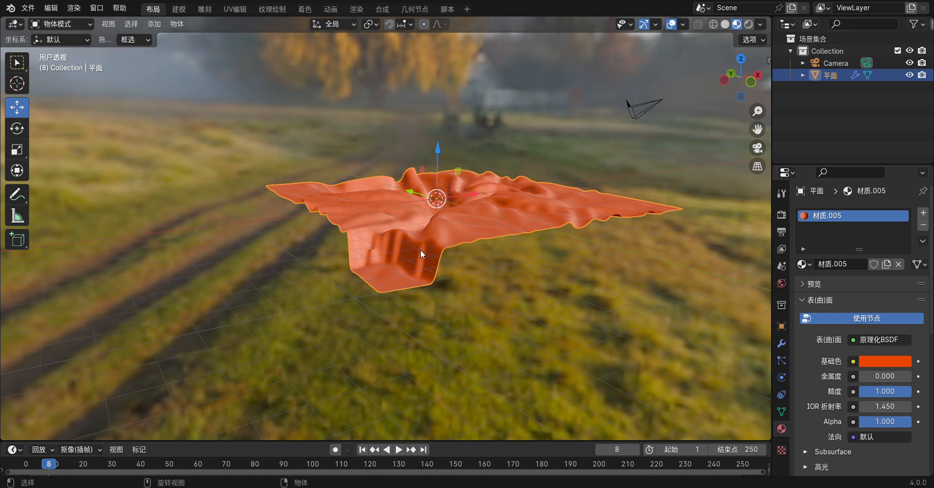